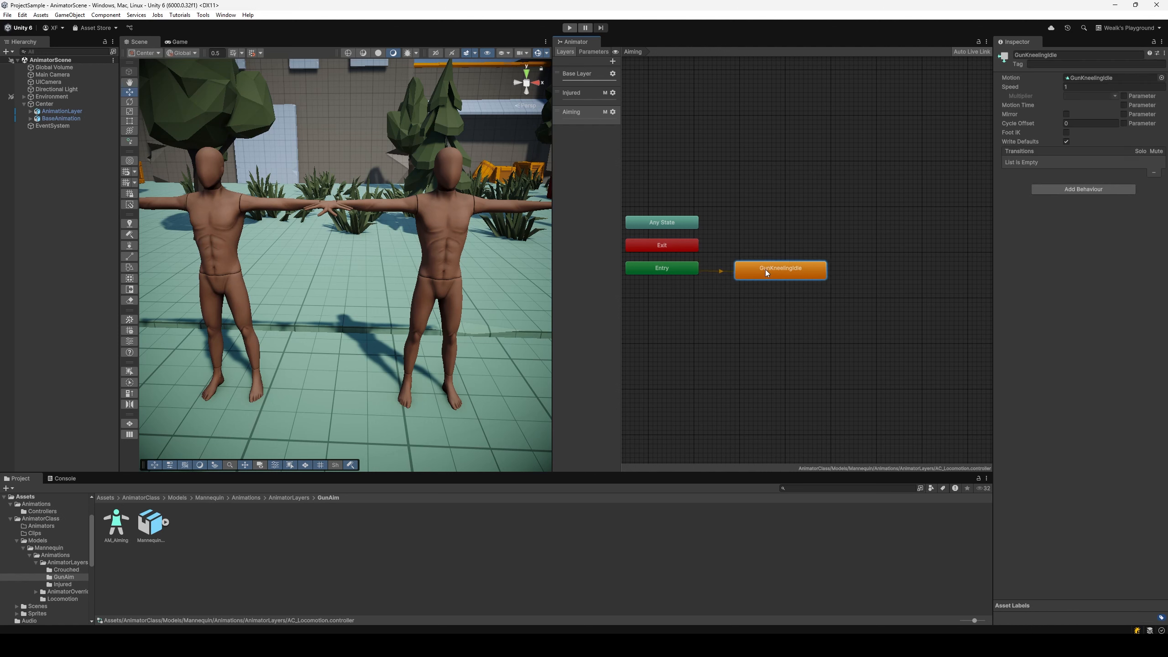
Select the Injured layer and inspect the humanoid body parts of the AM_Injured avatar mask in the Injured folder
click(579, 95)
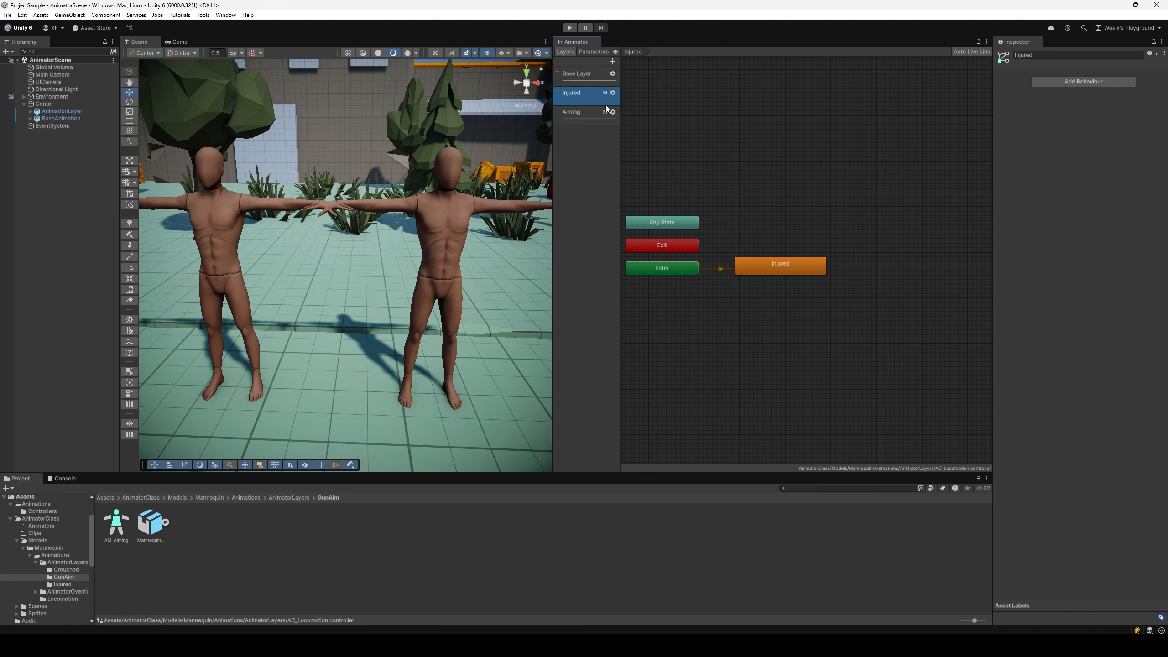
click(303, 498)
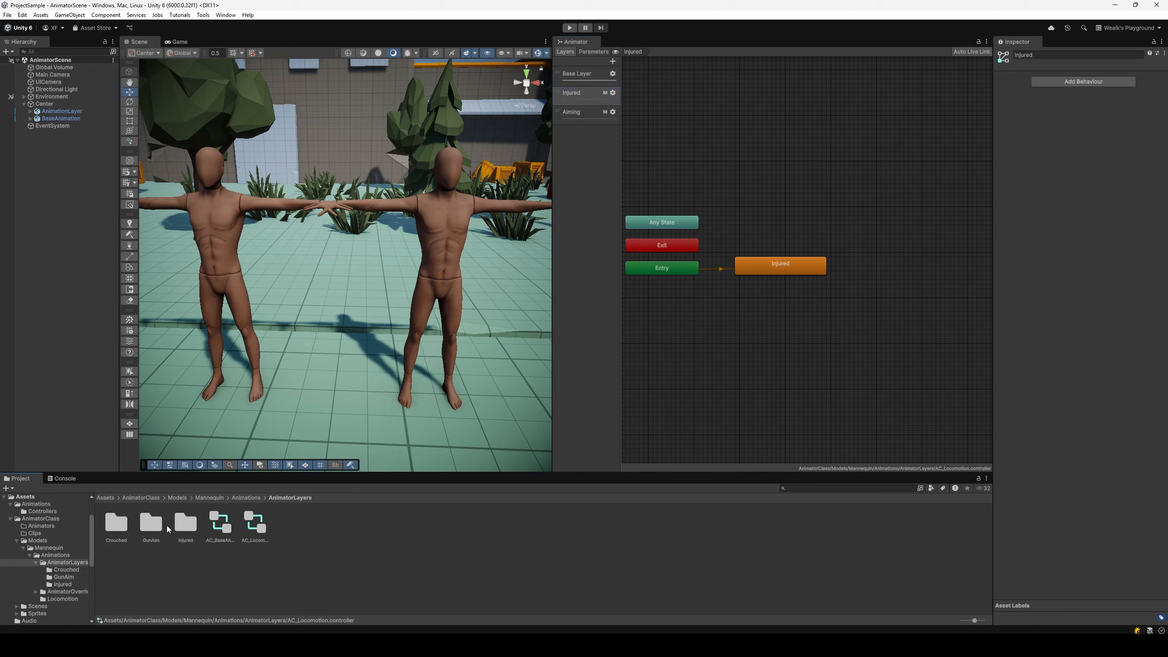
double_click(186, 527)
click(127, 527)
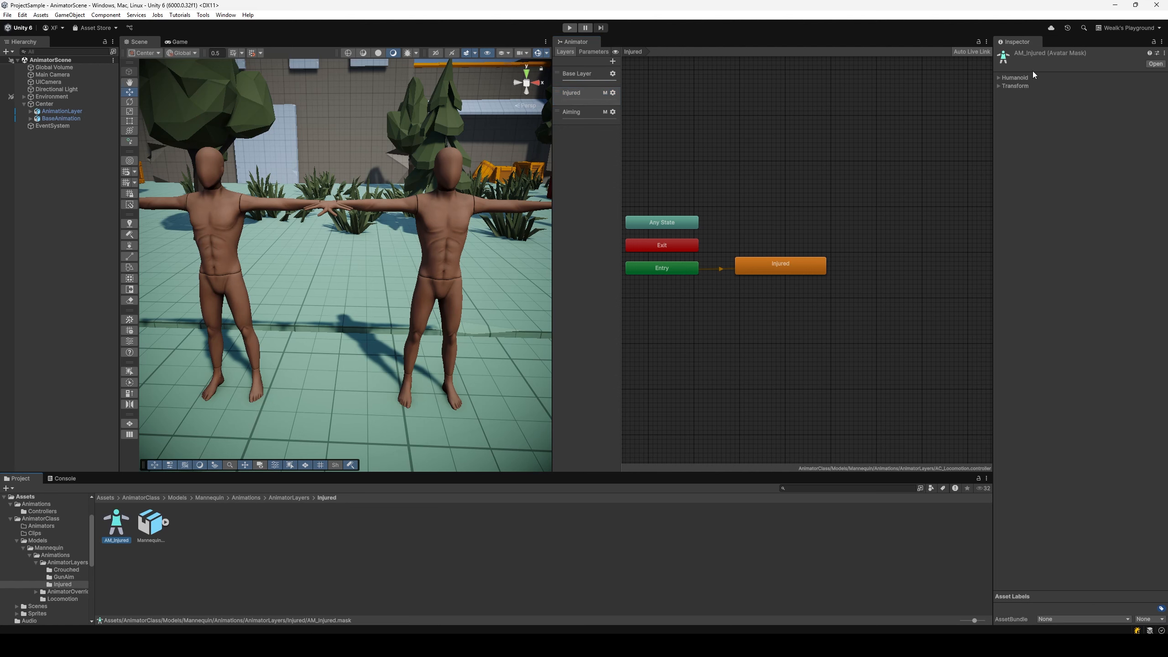
click(1023, 78)
Run the scene, raise the Aiming and Injured layer weights to 1 to compare their override, and stop the scene
click(569, 27)
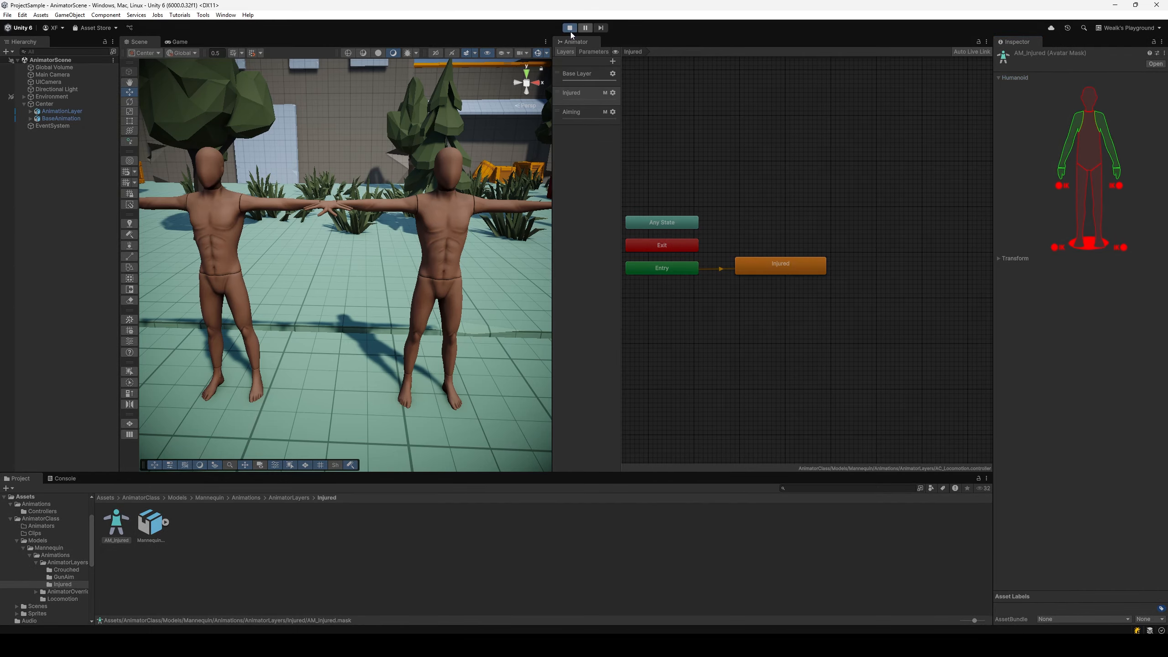
click(574, 110)
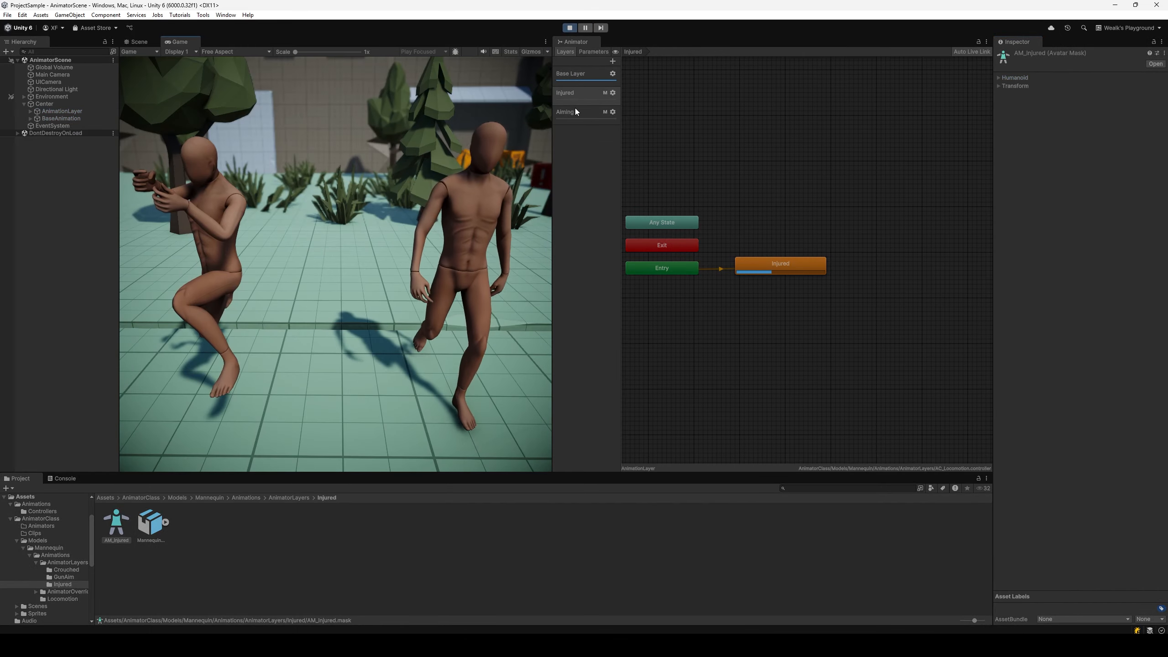
click(612, 111)
drag(691, 115, 759, 114)
click(612, 93)
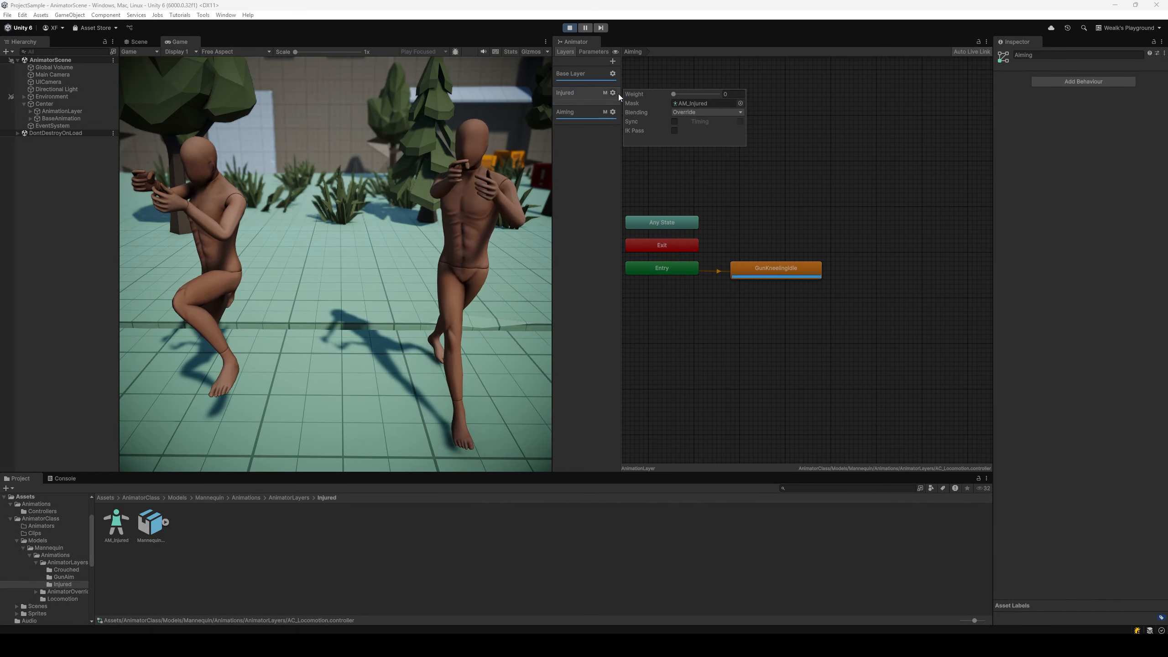
drag(676, 94, 821, 92)
click(612, 111)
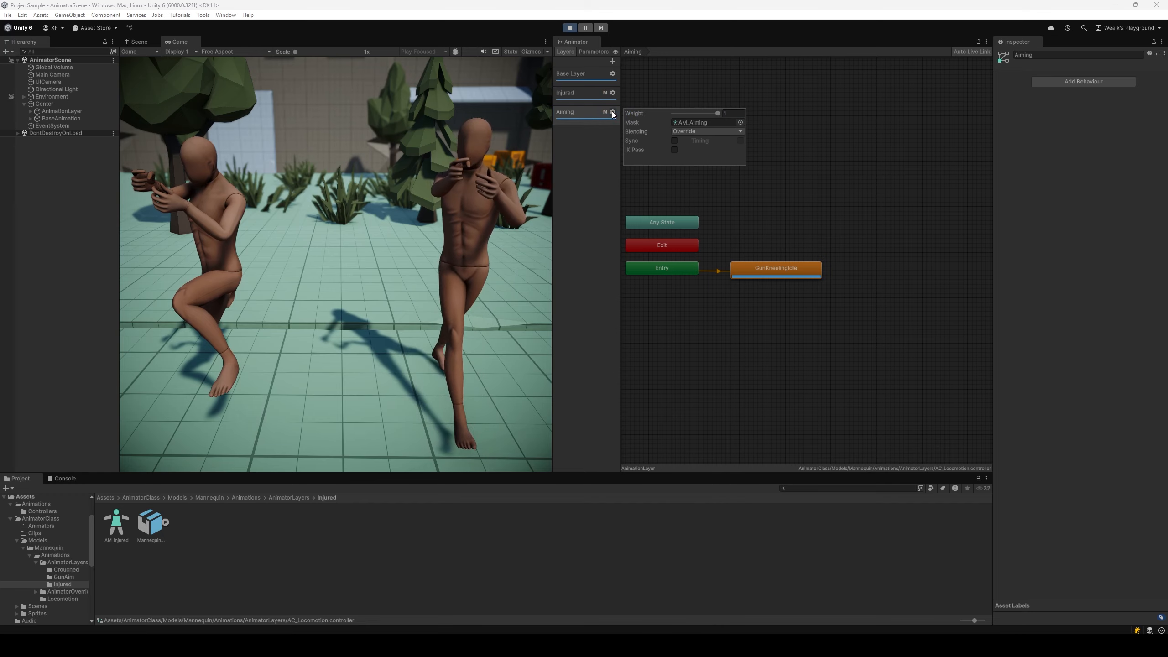
drag(695, 115, 722, 117)
click(572, 28)
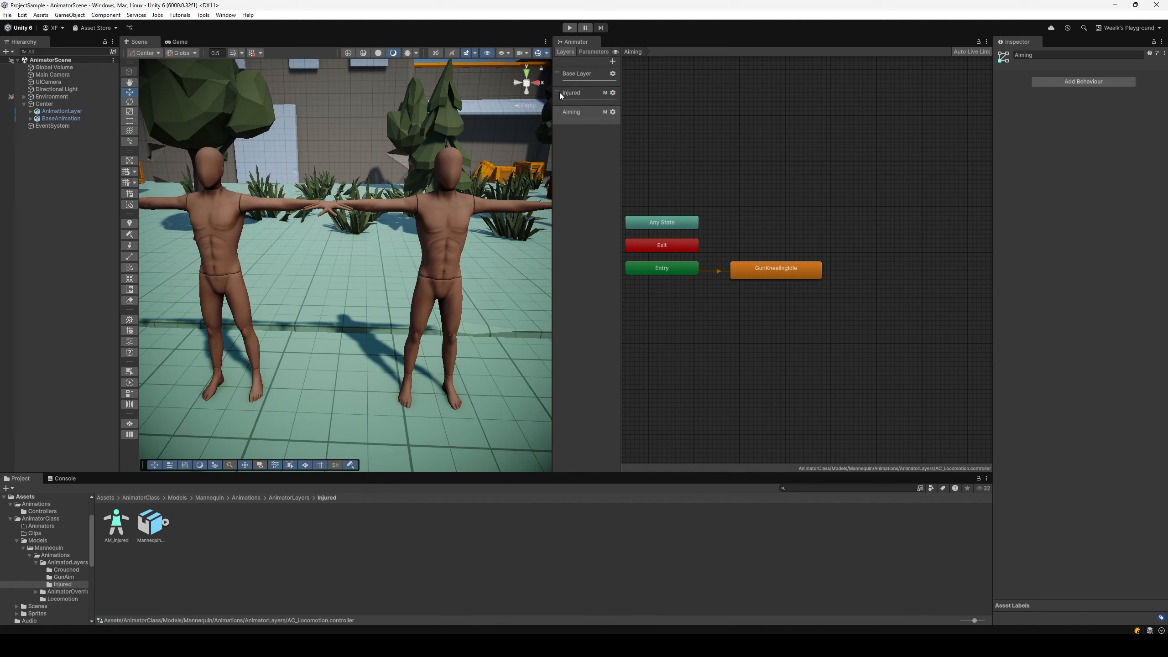
Move the Injured layer below Aiming in the layer order and set both layers' weights to 1
drag(559, 92, 557, 111)
click(612, 93)
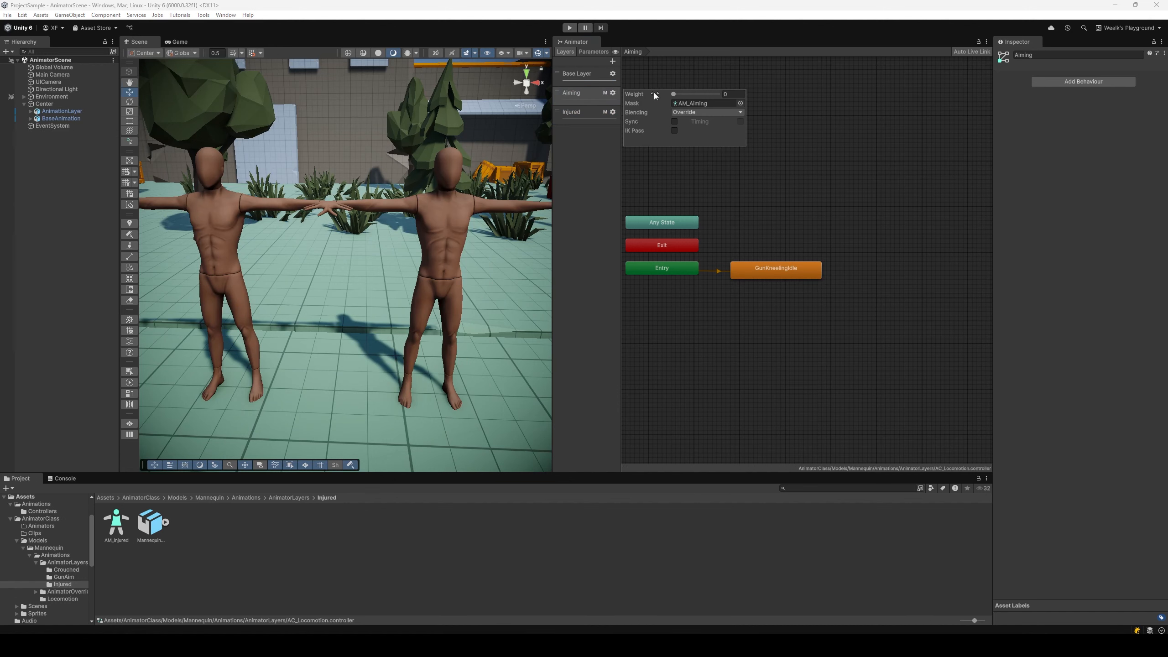
click(614, 112)
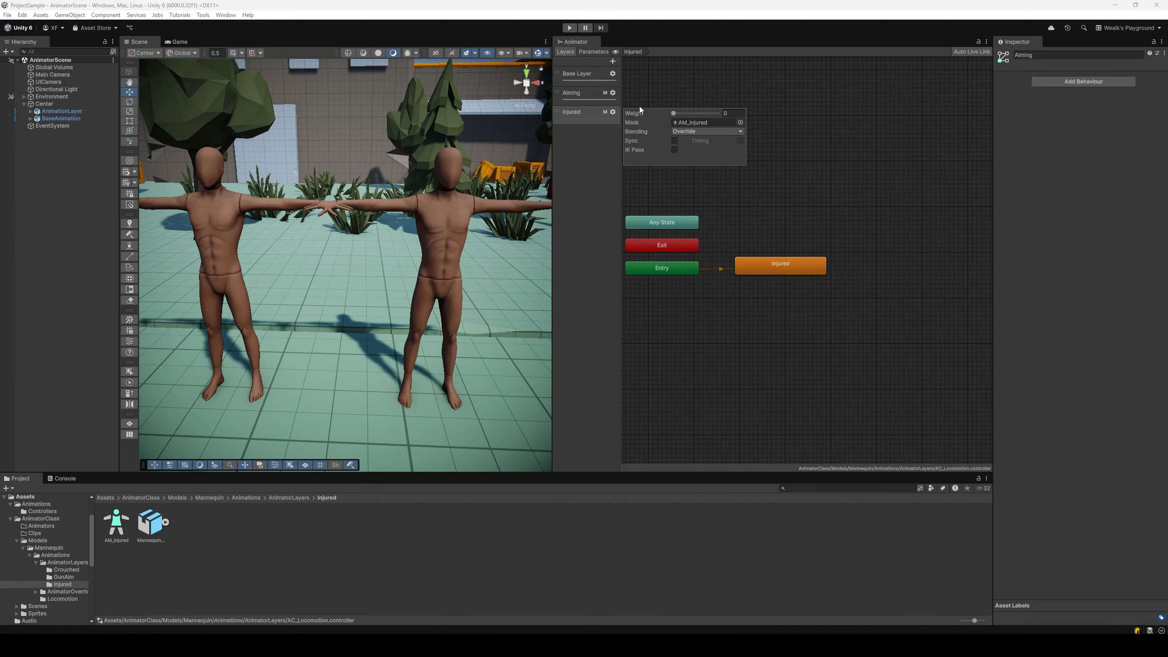
Run the scene, lower the Injured layer's weight to 0 to check the override order, and stop the scene
click(569, 28)
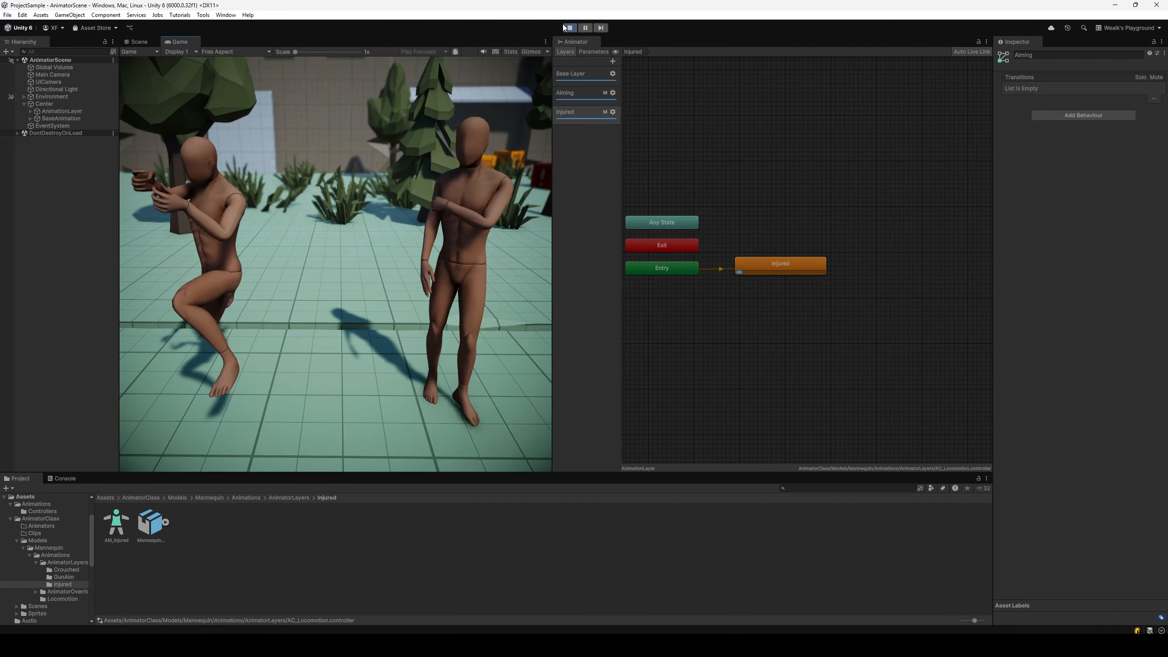
click(613, 112)
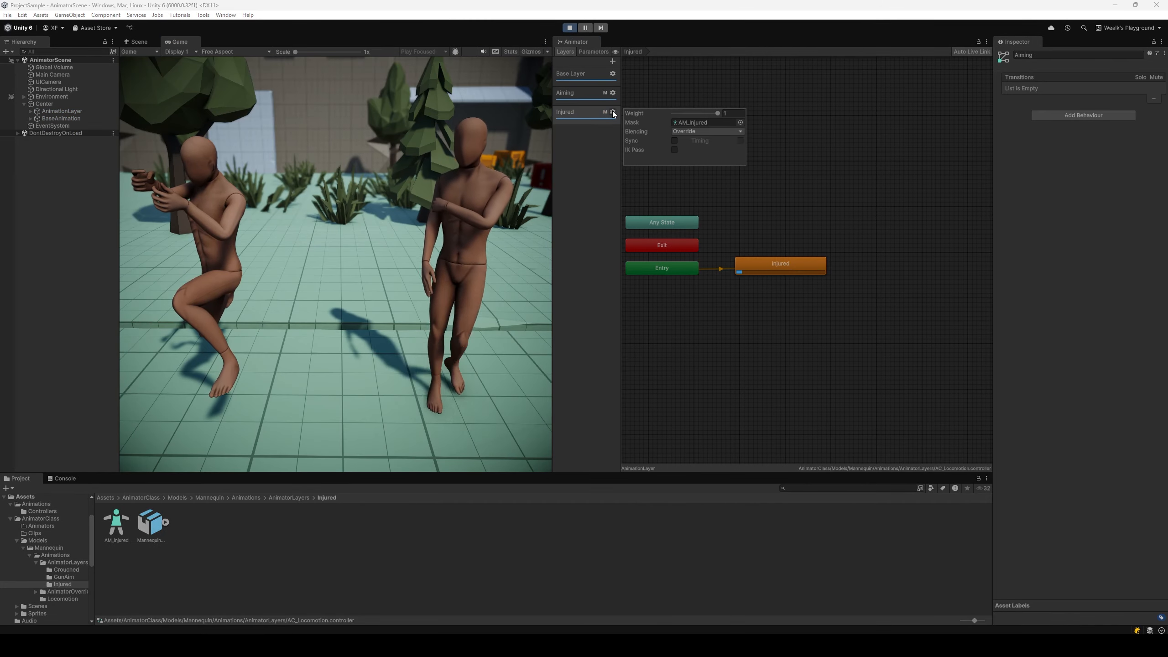
drag(704, 112, 671, 113)
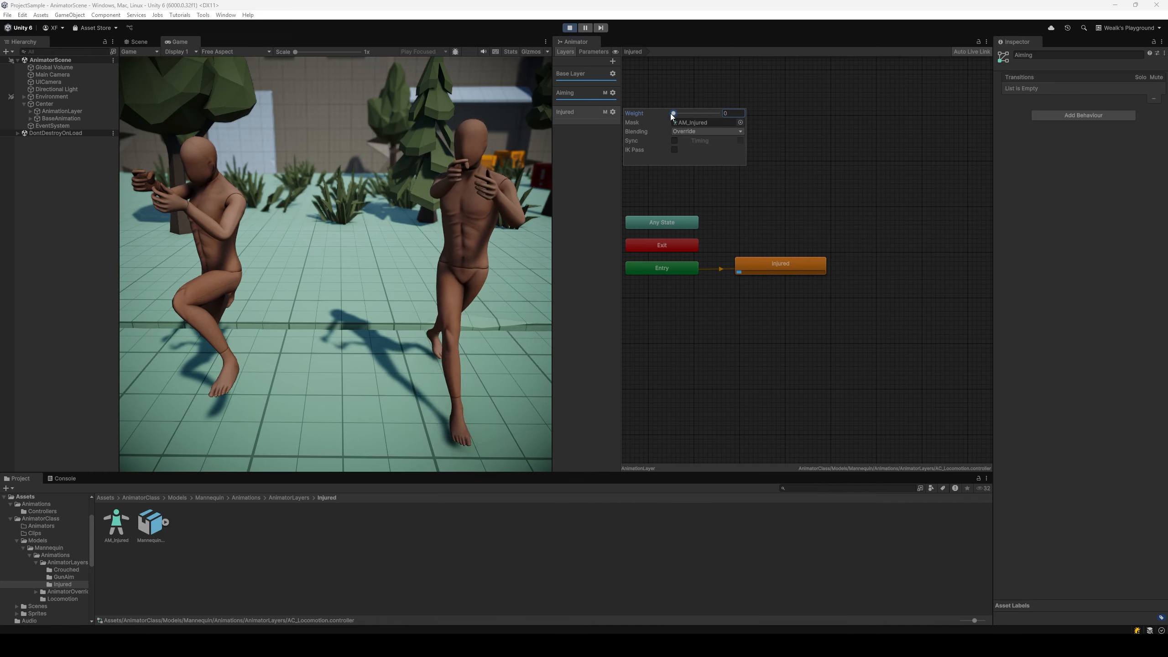
click(568, 29)
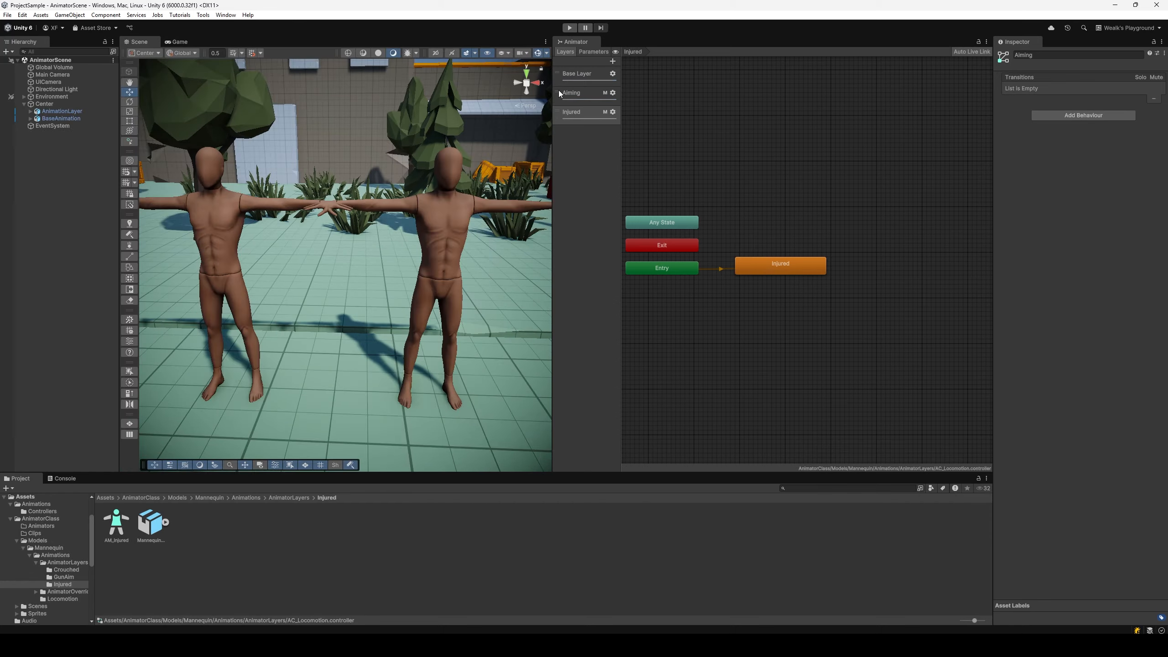
Move the Aiming layer back below Injured and run the scene to test the Aiming layer's weight
drag(558, 93, 560, 110)
click(569, 28)
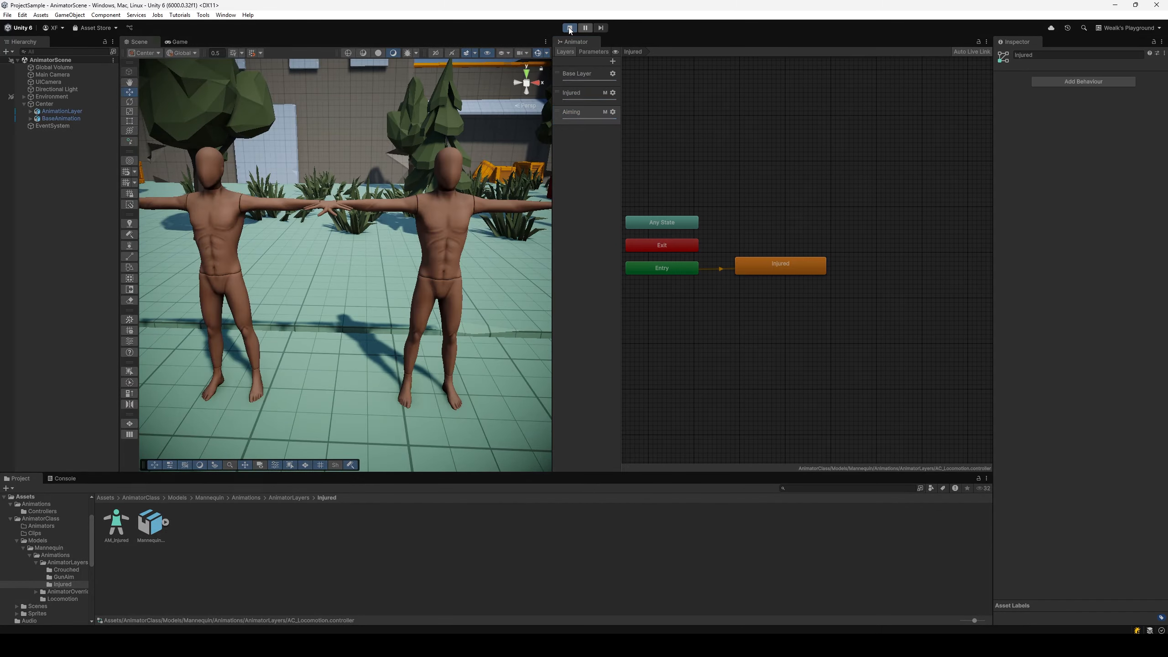
click(612, 112)
mouse_move(717, 113)
mouse_down()
mouse_move(656, 113)
mouse_move(742, 113)
mouse_move(668, 112)
mouse_move(726, 113)
mouse_up()
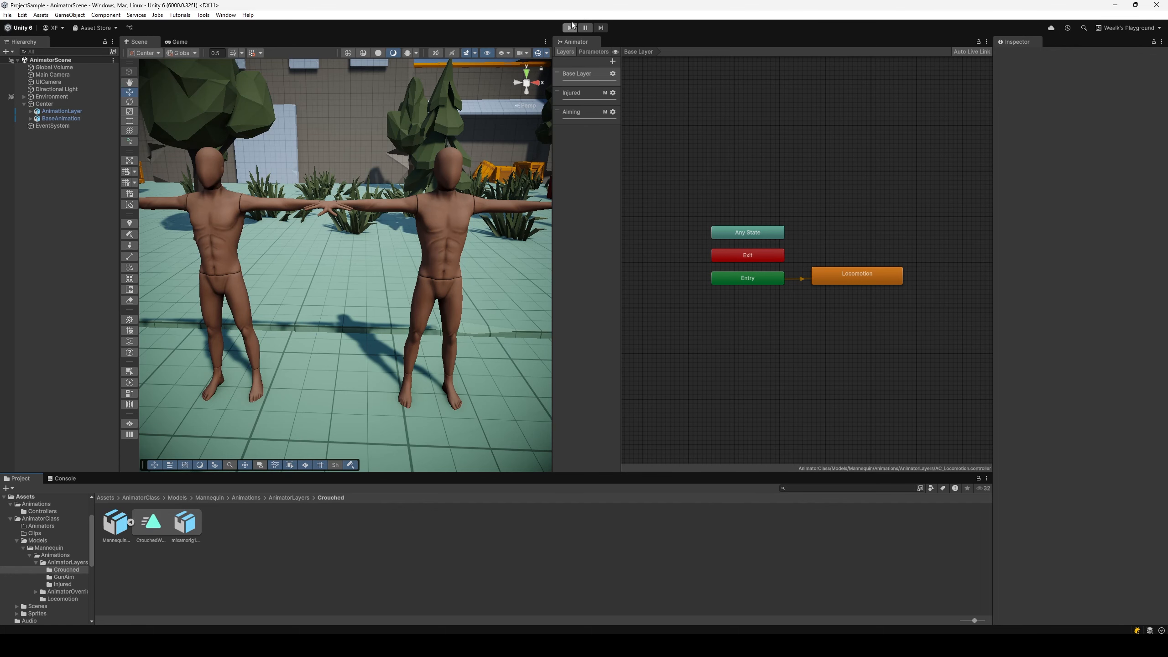
Run the scene to preview the crouched walk beside the aiming character, and stop it
click(570, 28)
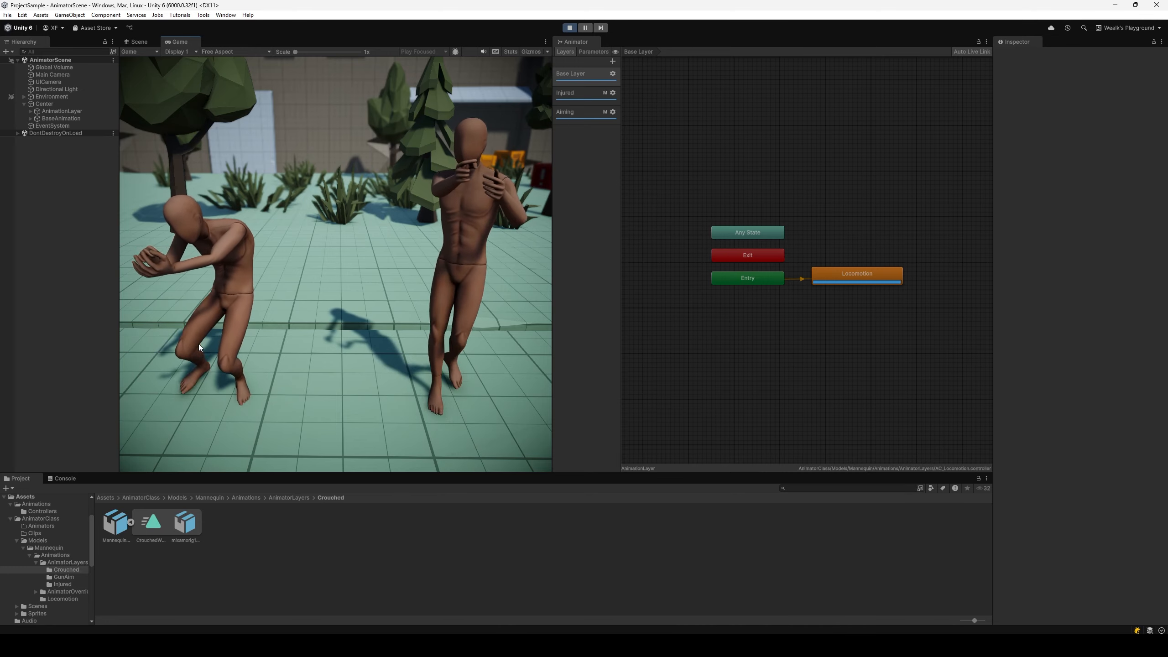
click(570, 27)
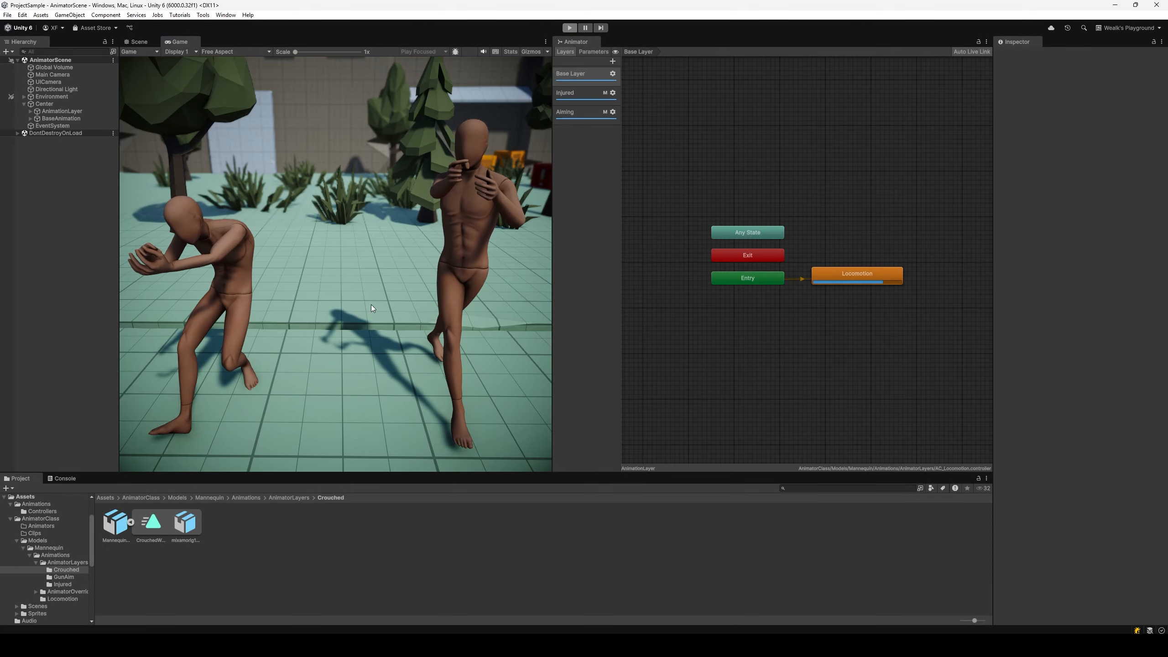
Create an avatar mask named AM_Crouched in the Crouched folder
click(269, 537)
right_click(269, 537)
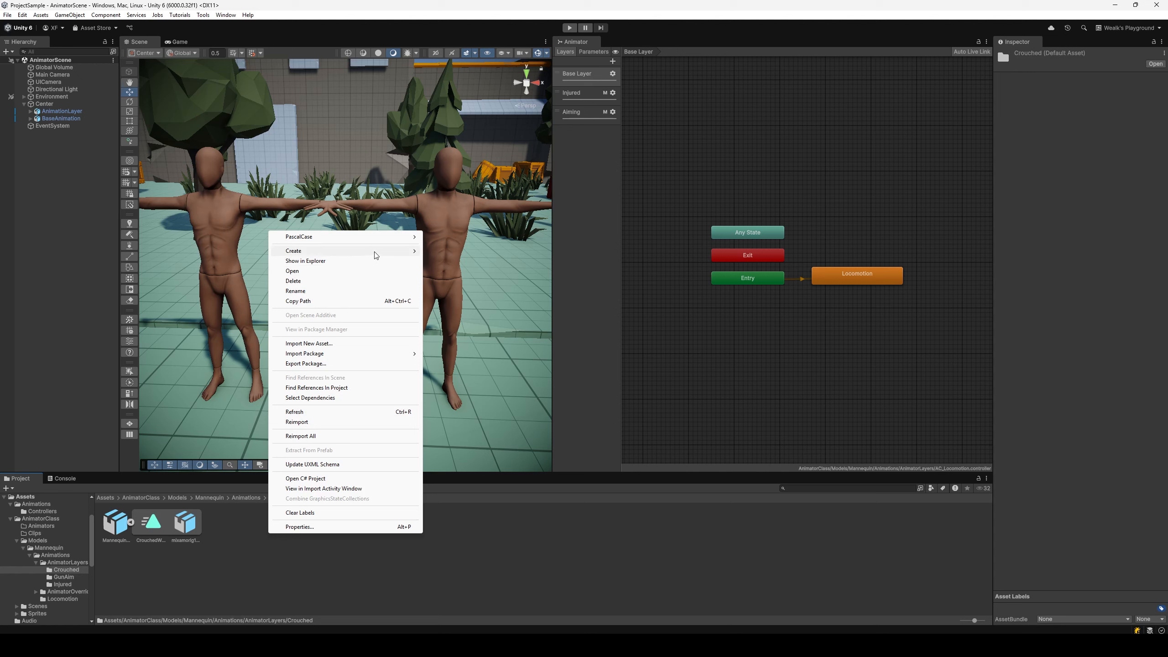
mouse_move(372, 252)
mouse_move(459, 305)
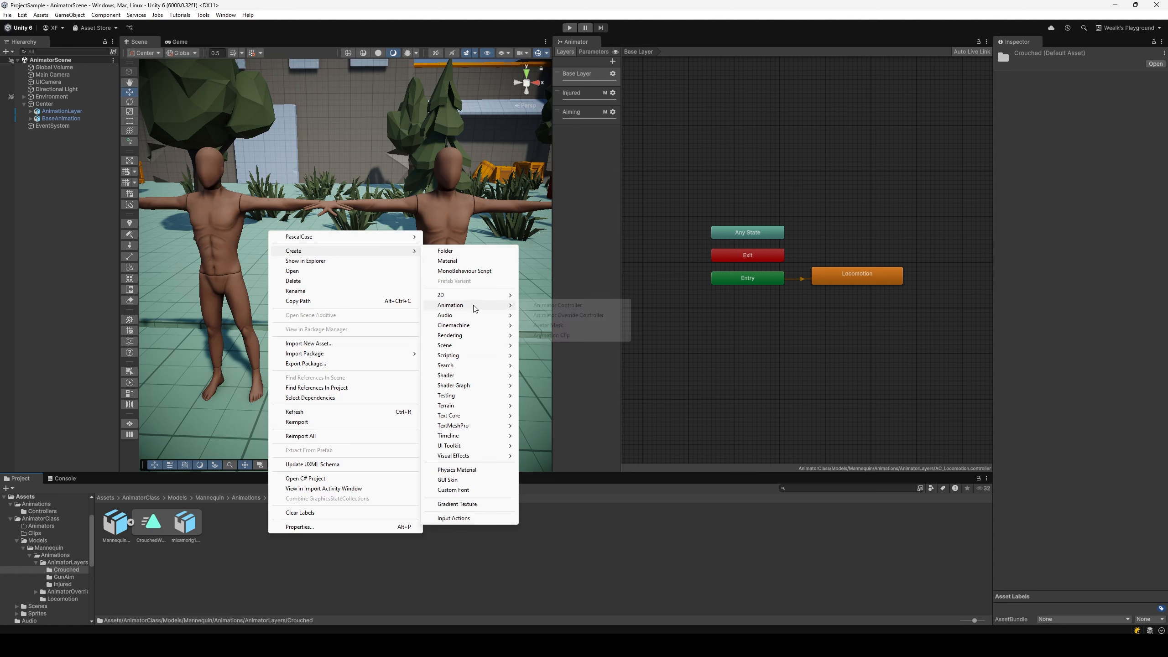
click(560, 325)
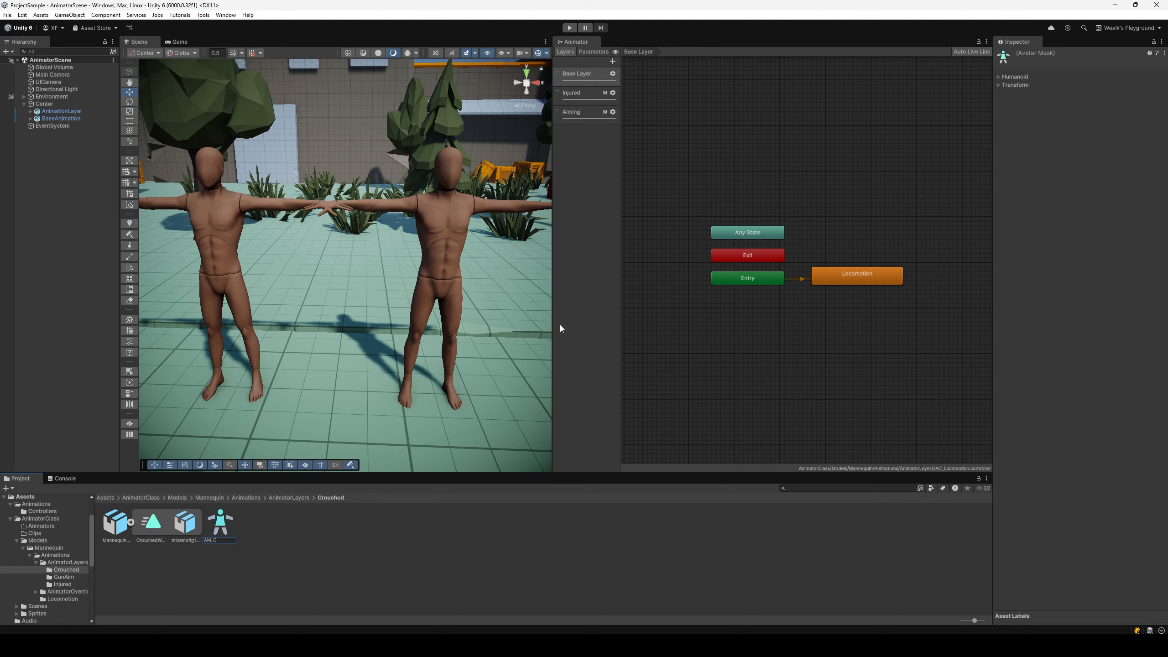
key(Return)
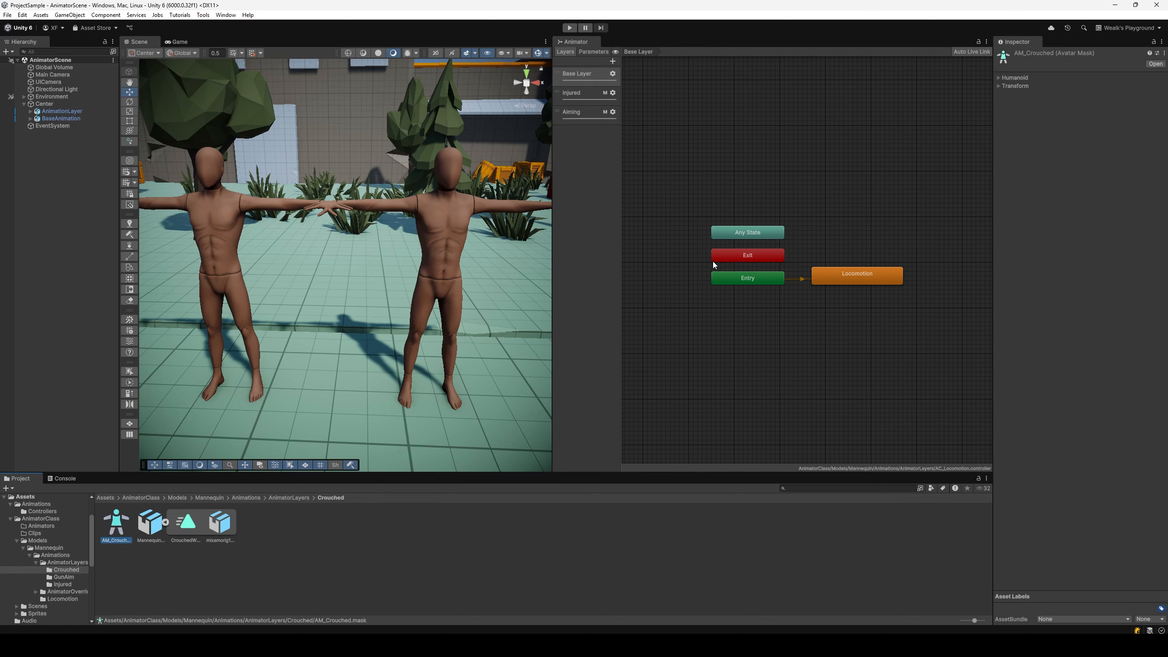
In the AM_Crouched humanoid mask, enable only the legs, foot IK and root, excluding the head, torso, arms and hand IK
click(1016, 77)
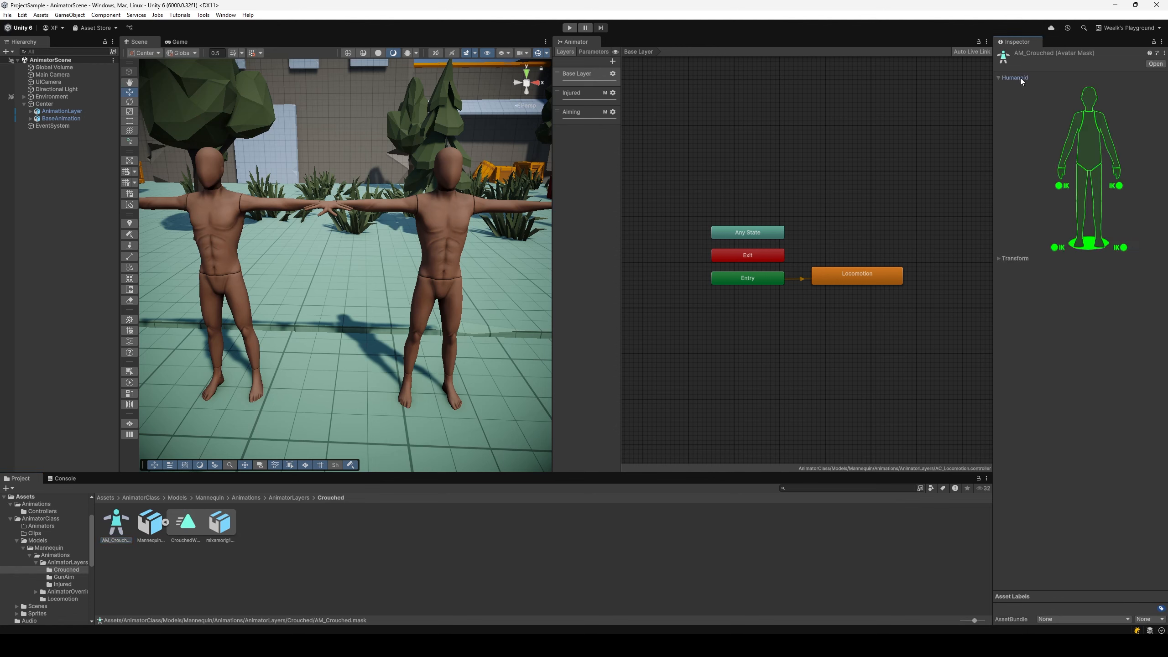
click(1055, 203)
click(1078, 204)
click(1089, 208)
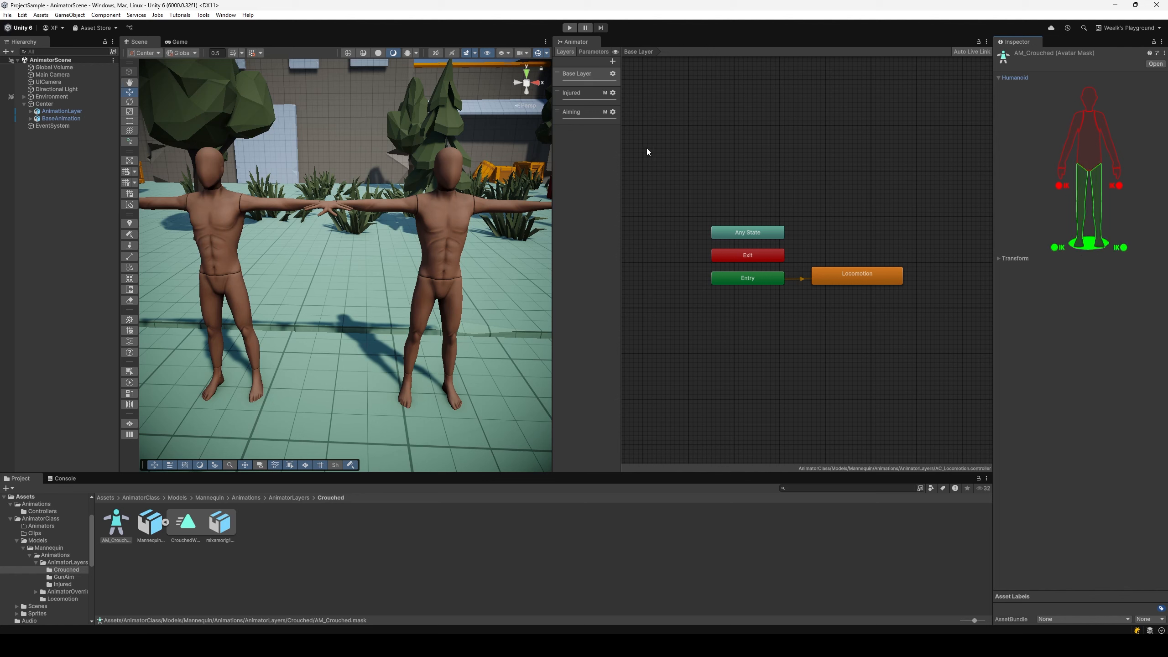
Add a new animator layer named Crouched below Aiming
click(613, 61)
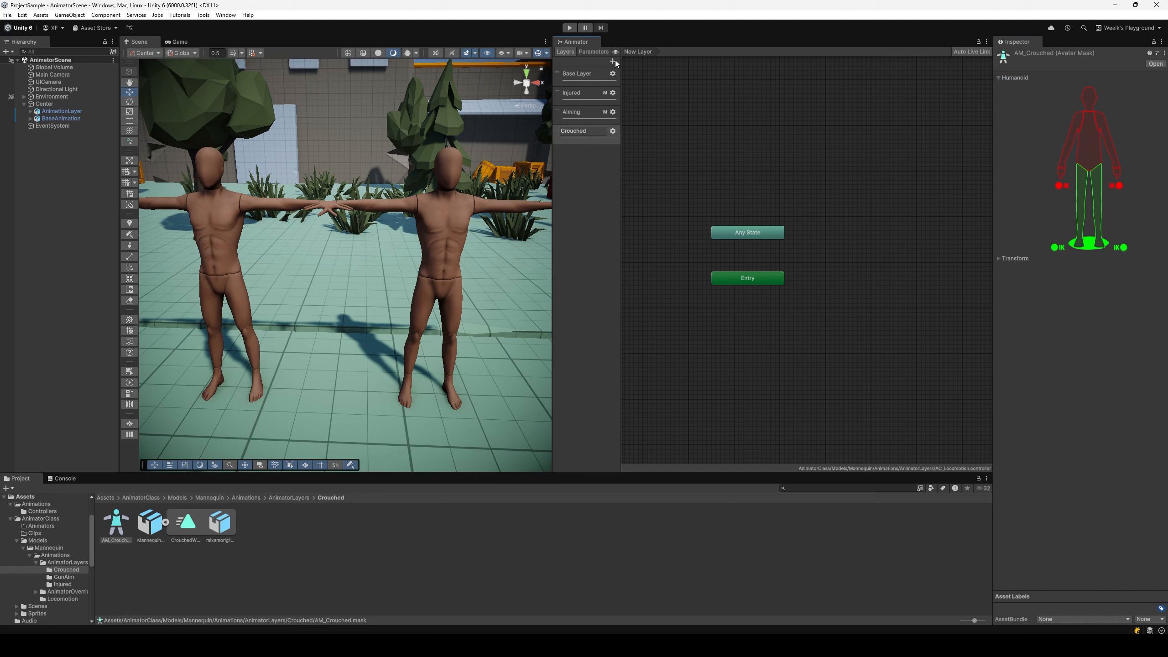
key(Return)
click(560, 133)
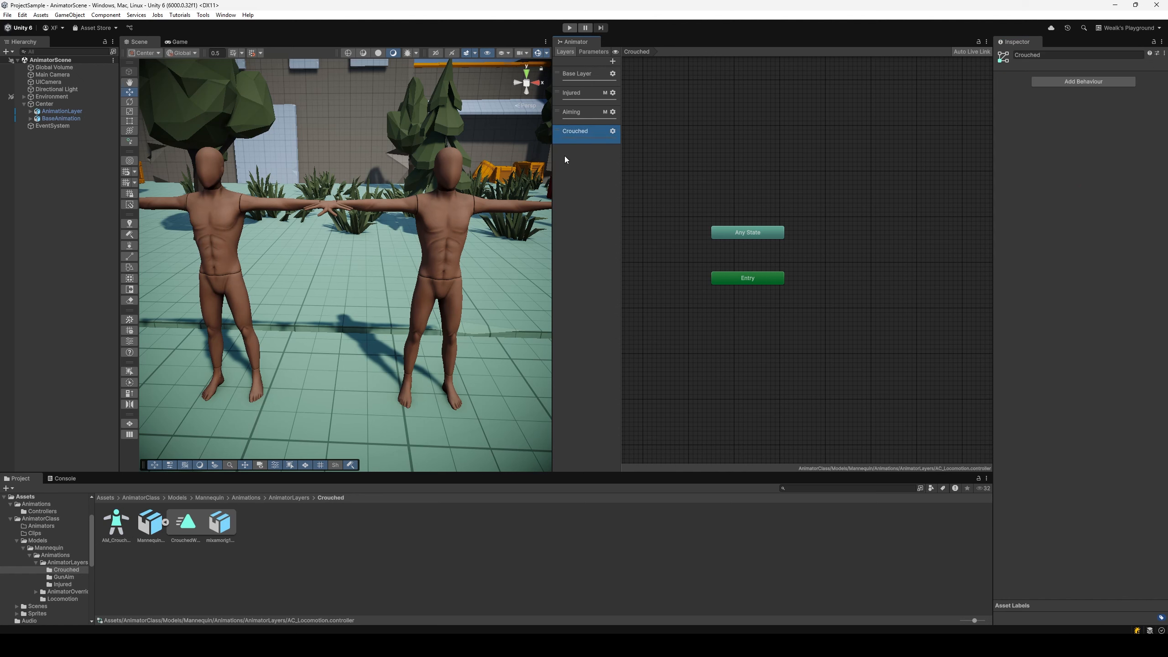
Assign the AM_Crouched avatar mask to the Crouched layer and set its weight to 1
click(612, 131)
click(740, 142)
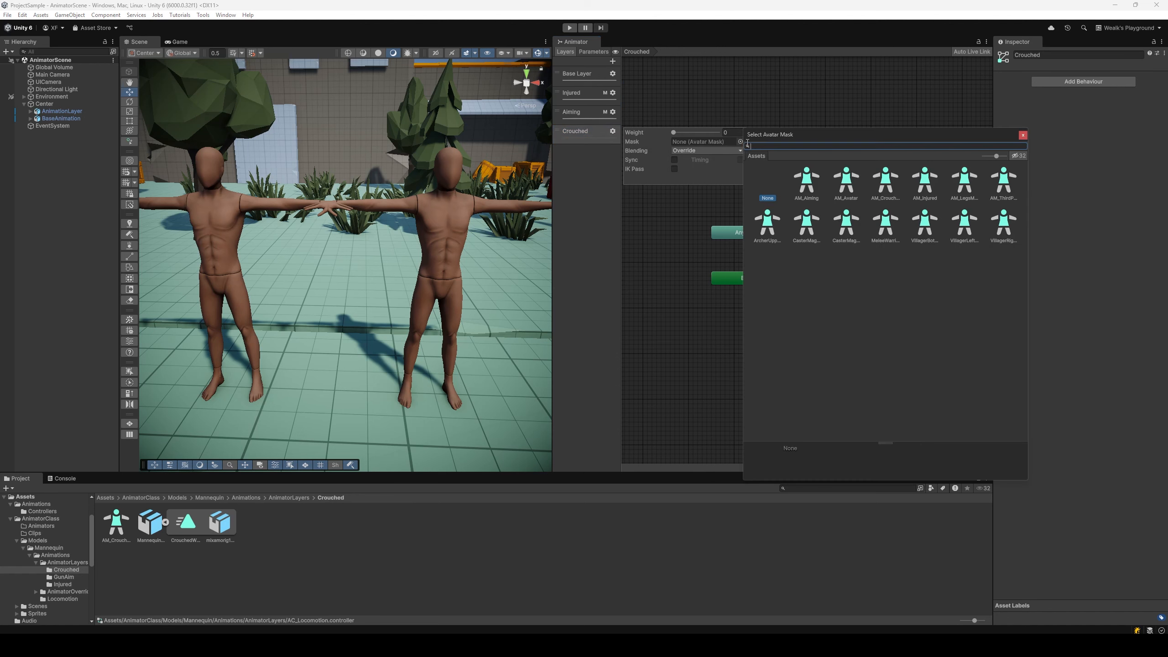
text(am_cr)
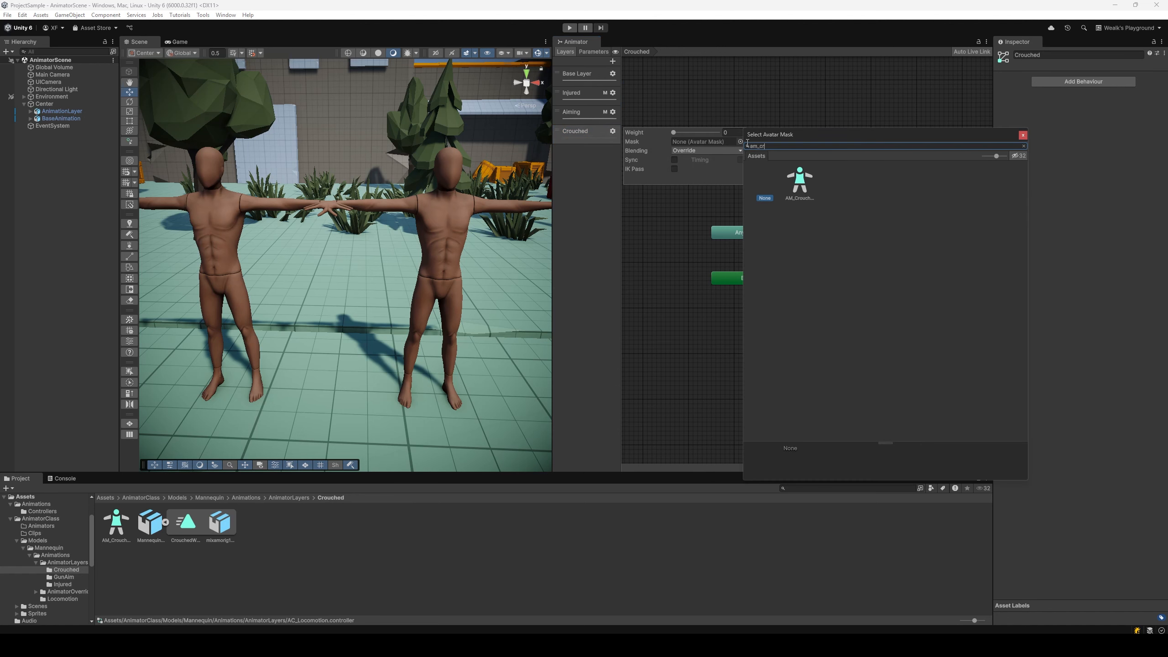
double_click(800, 180)
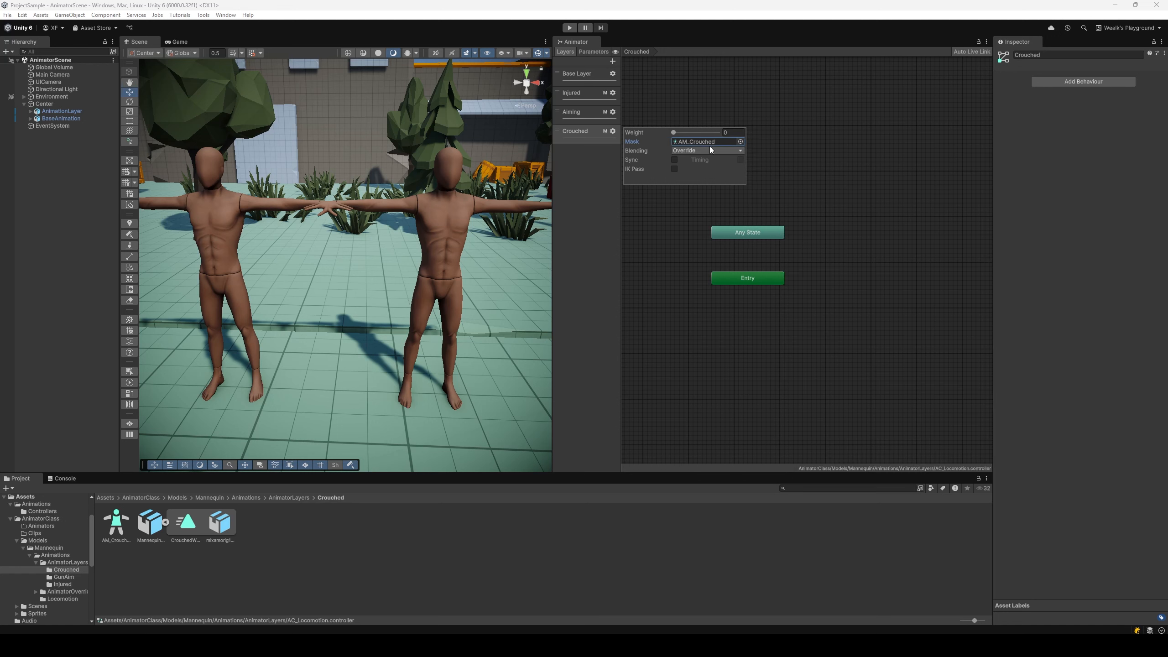
drag(673, 133, 724, 133)
click(727, 100)
Move the Exit node between the Any State and Entry nodes in the Crouched layer's graph
scroll(806, 240, down, 3)
click(955, 254)
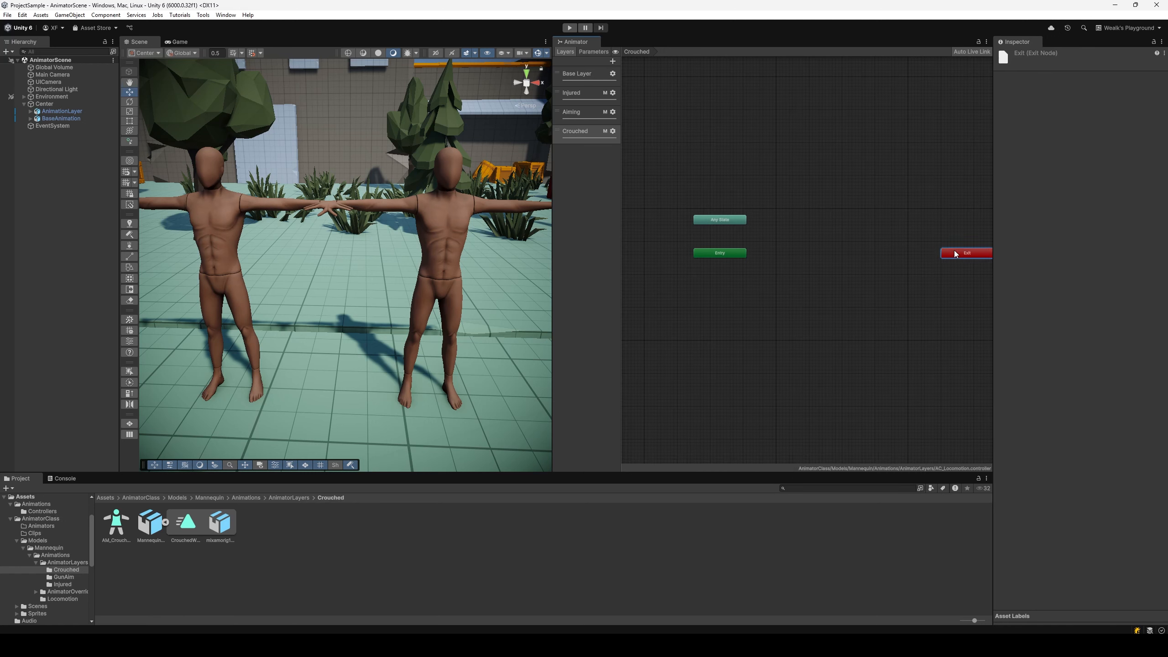
drag(955, 253, 712, 237)
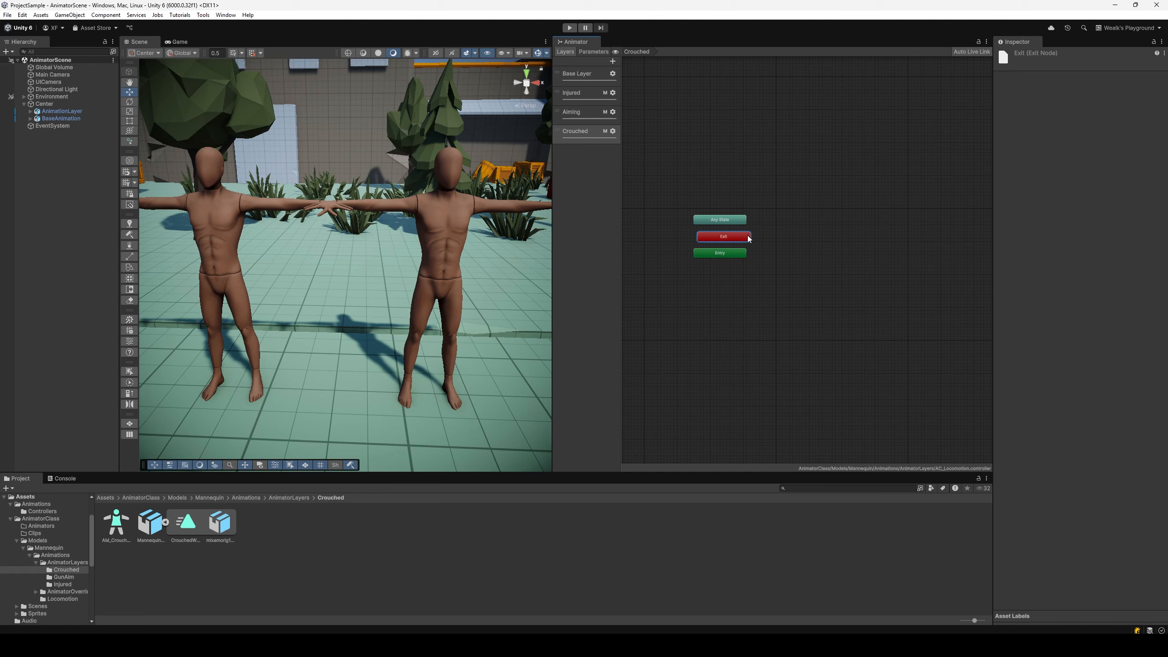
Add the CrouchedWalking clip to the Crouched layer as its default state, beside the Entry node
scroll(748, 238, up, 2)
drag(151, 522, 825, 262)
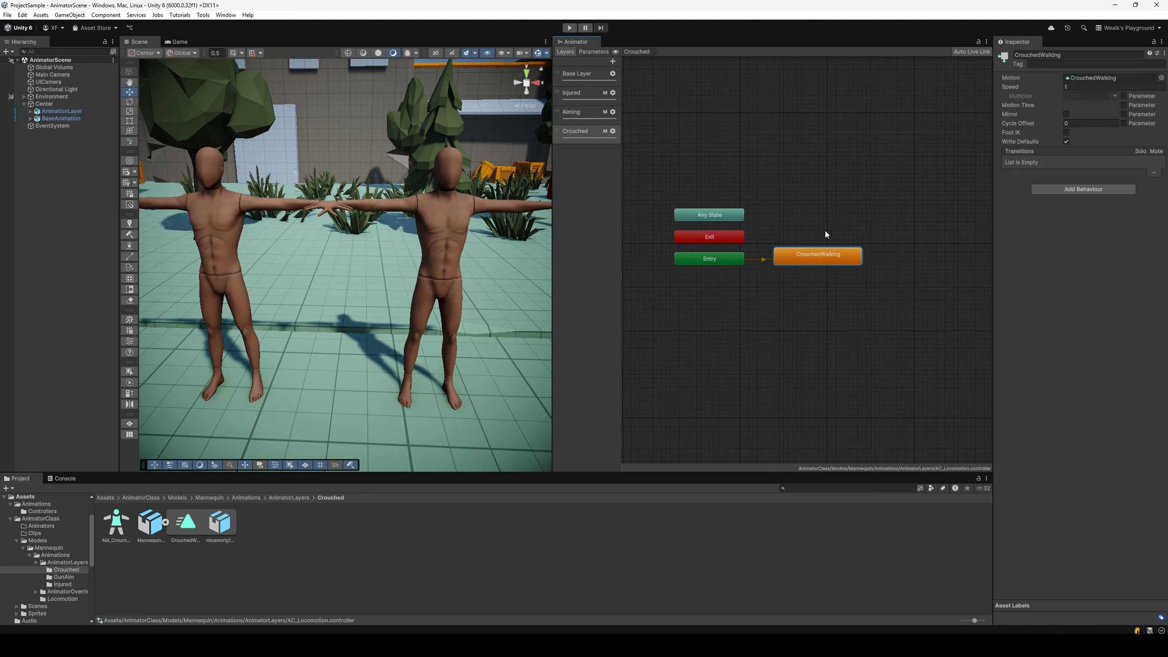
scroll(817, 224, up, 2)
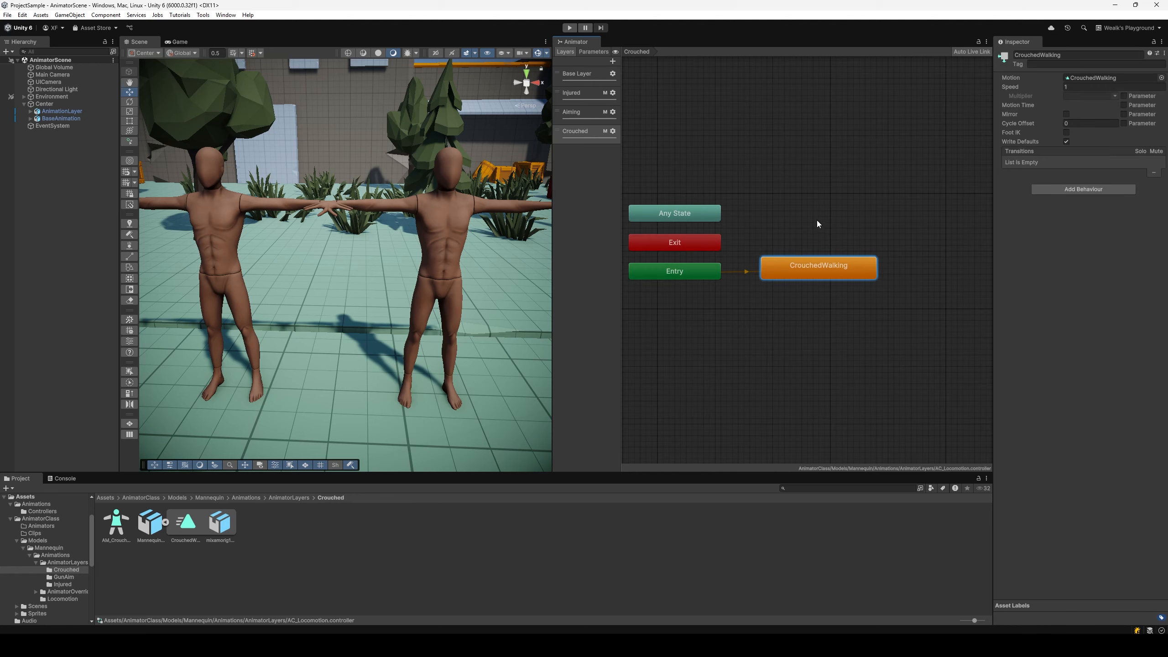
Run the scene in Play mode and lower the Aiming layer's weight to 0
click(570, 29)
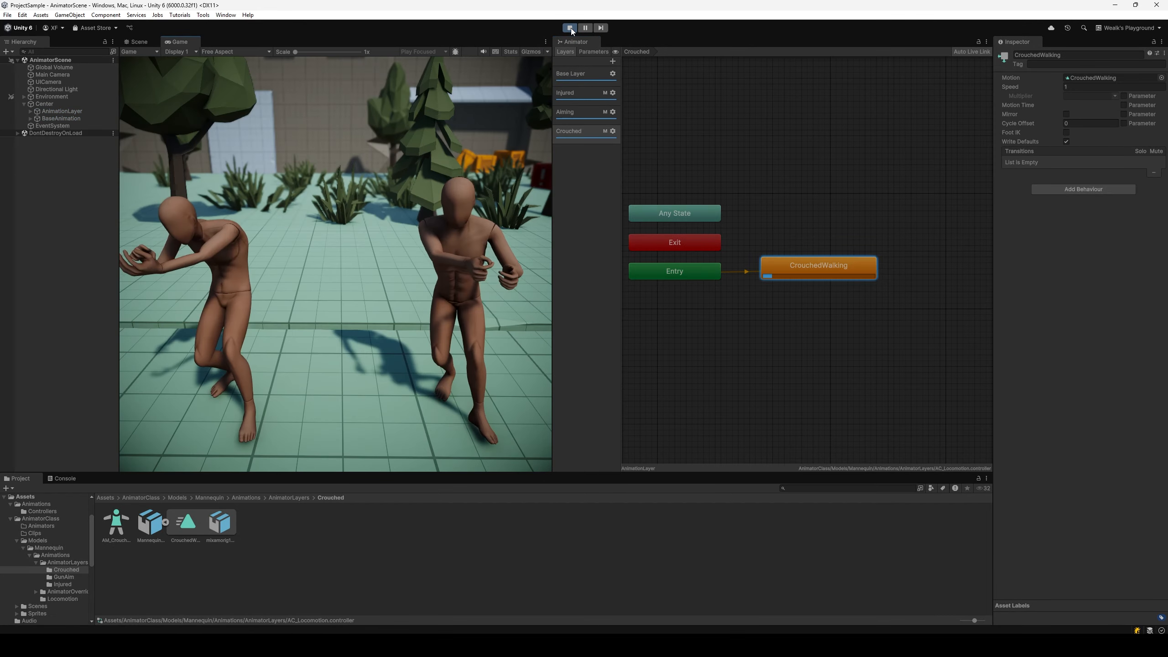
click(613, 112)
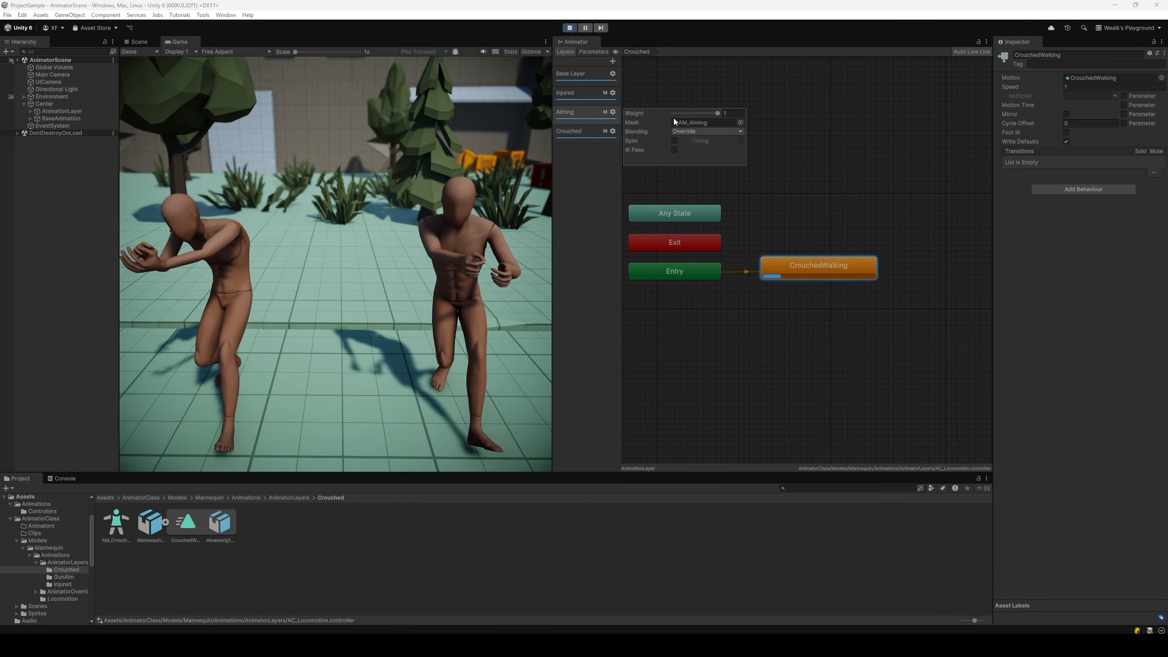
drag(711, 113, 671, 113)
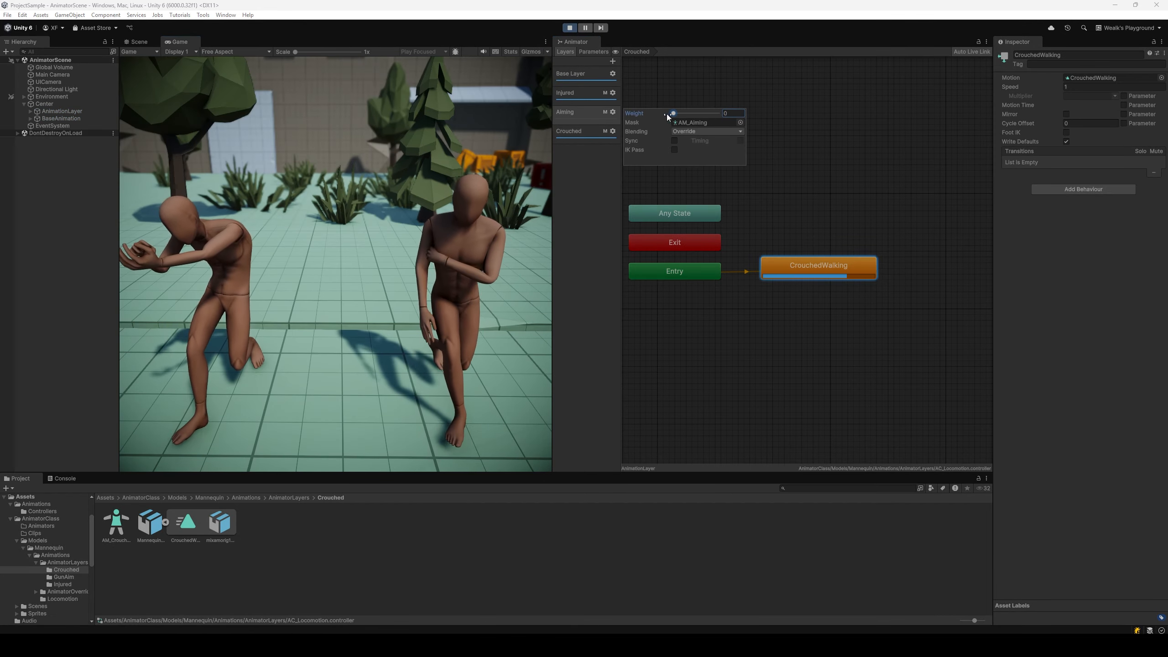
Lower the Injured layer's weight to 0 and bring the Aiming layer back to full weight
click(612, 93)
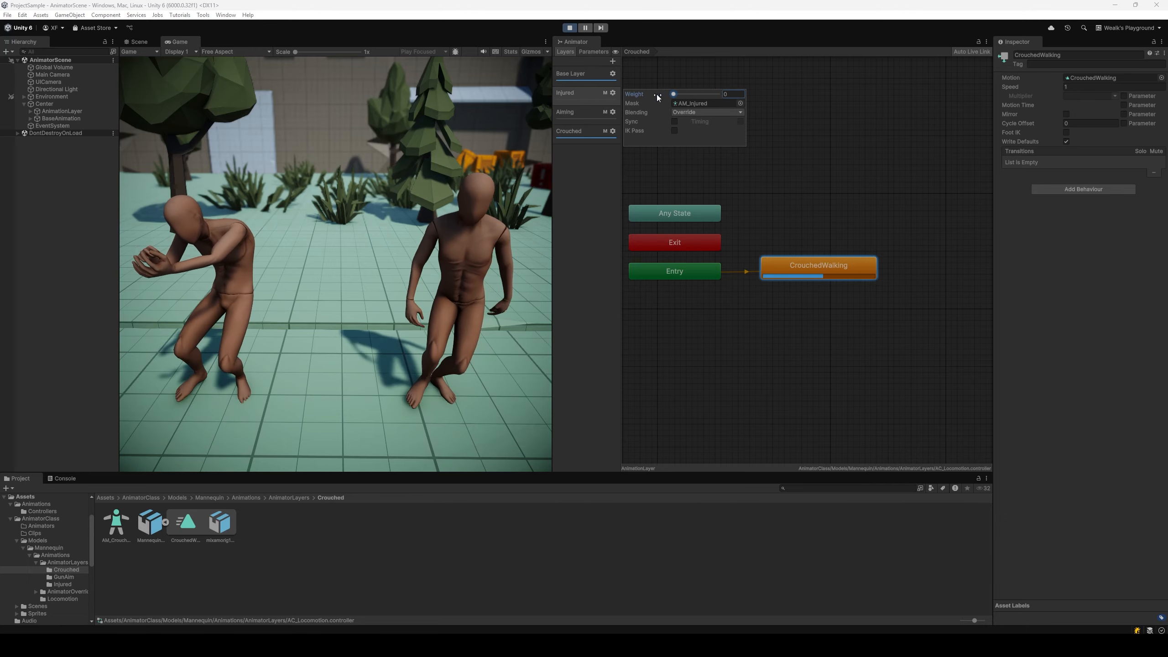
mouse_move(673, 94)
mouse_down()
mouse_move(724, 95)
mouse_move(705, 112)
mouse_move(735, 112)
mouse_move(668, 95)
mouse_up()
click(613, 112)
click(613, 93)
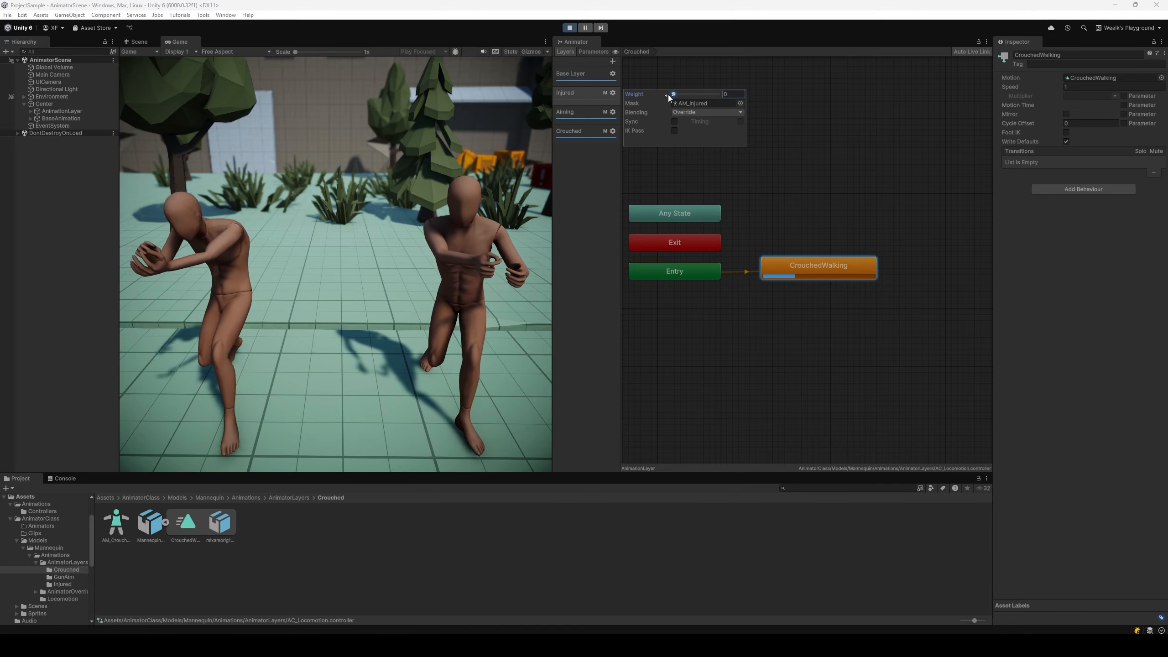
Lower the Crouched layer's weight to 0 and raise the Injured layer's weight to full
click(612, 131)
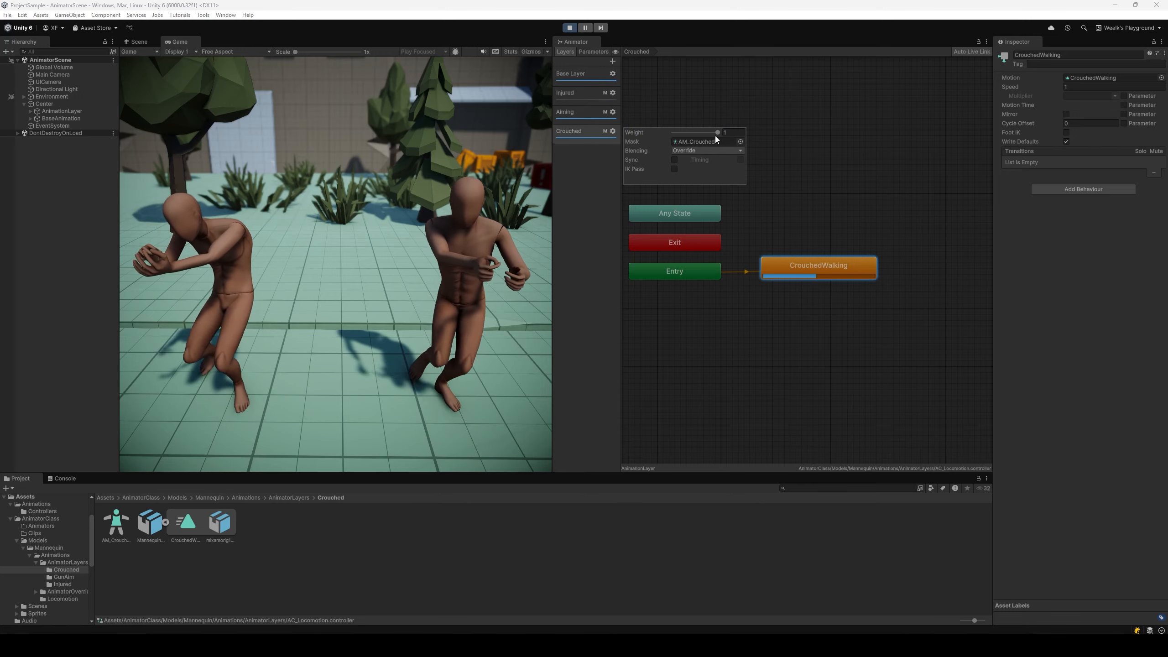
drag(715, 135, 667, 132)
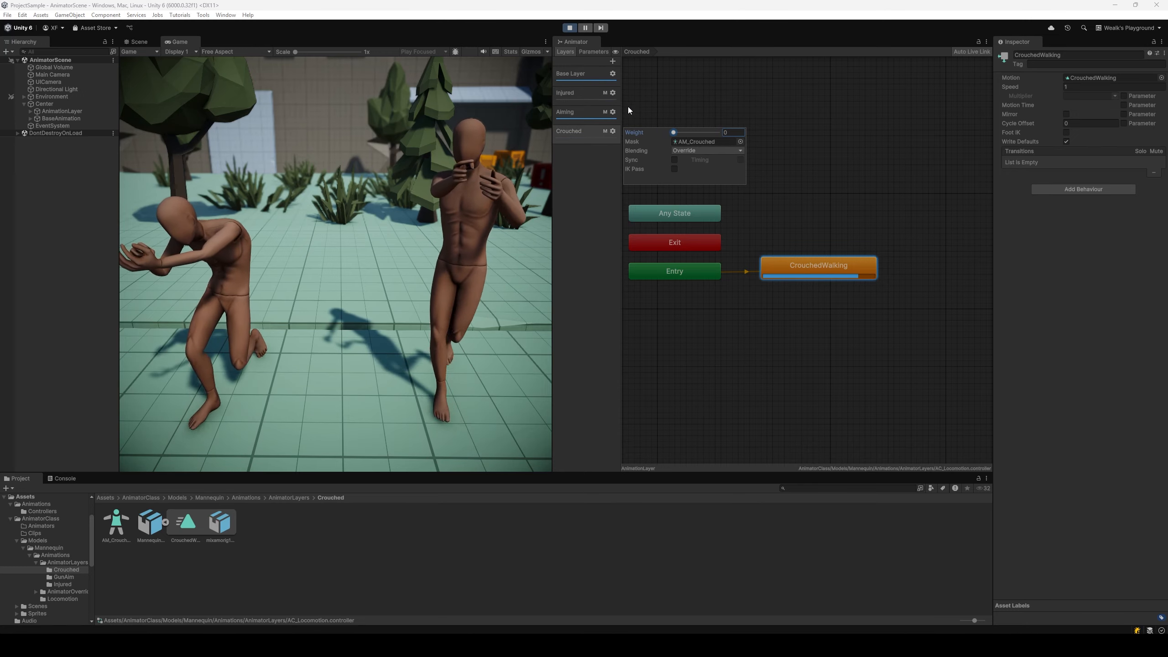
click(612, 93)
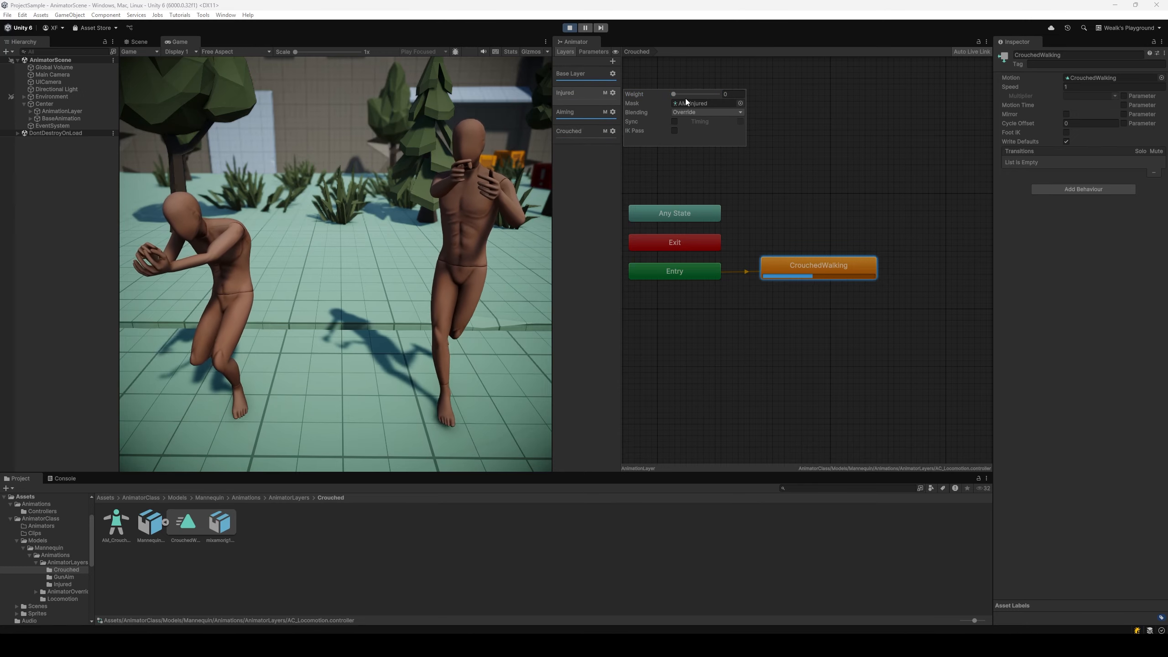
Fade out the Aiming layer and set the Crouched layer's weight back to 1
click(613, 113)
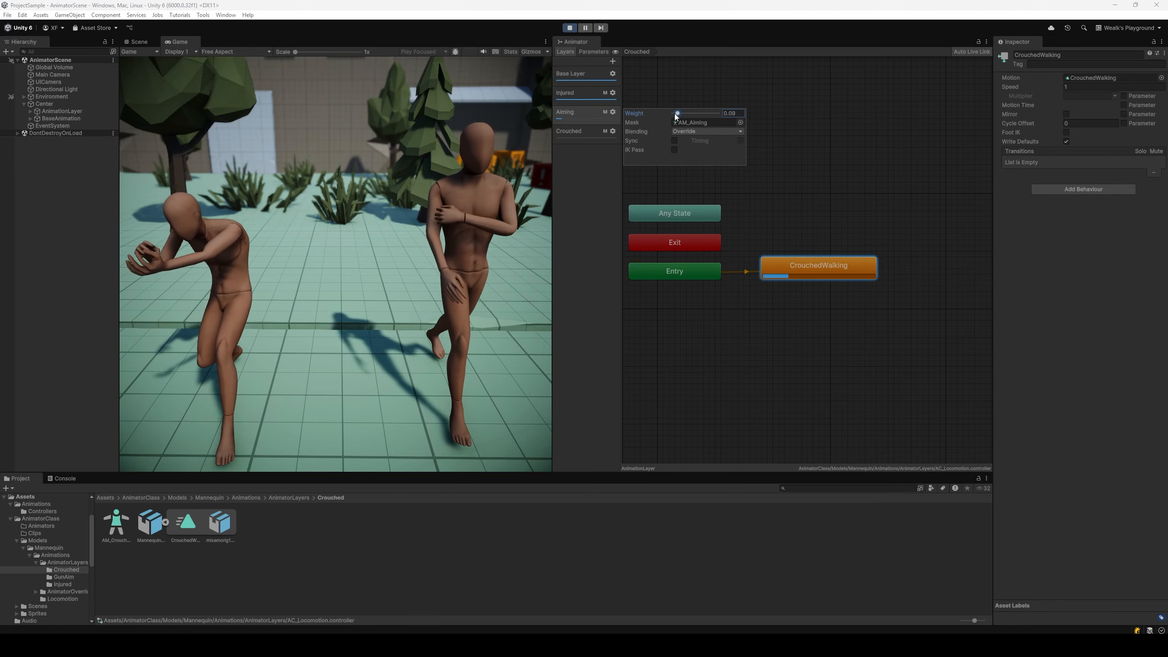
click(612, 131)
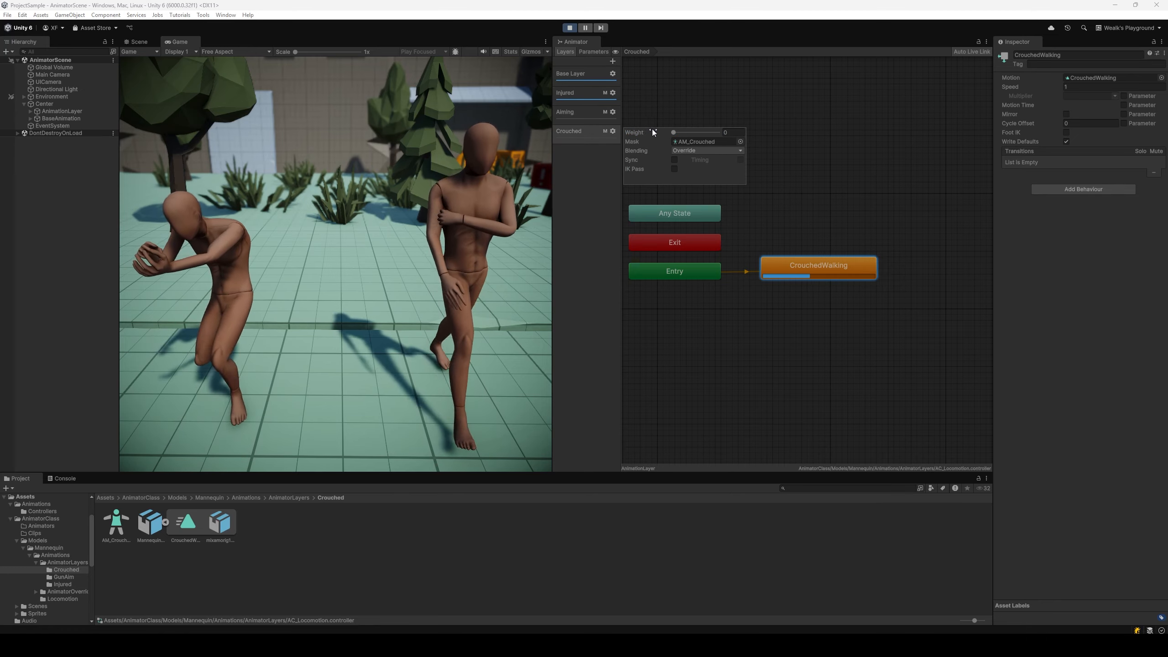
drag(682, 132, 730, 133)
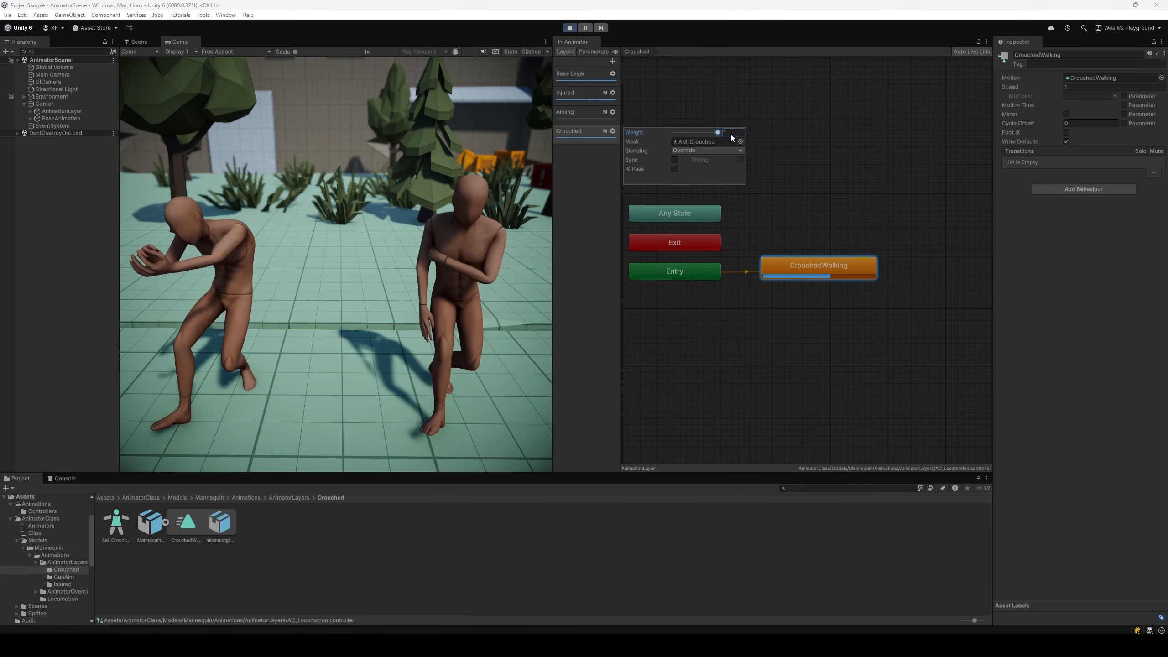
Set the Injured layer's weight to 0 and raise the Aiming layer's weight while Crouched stays active
click(617, 92)
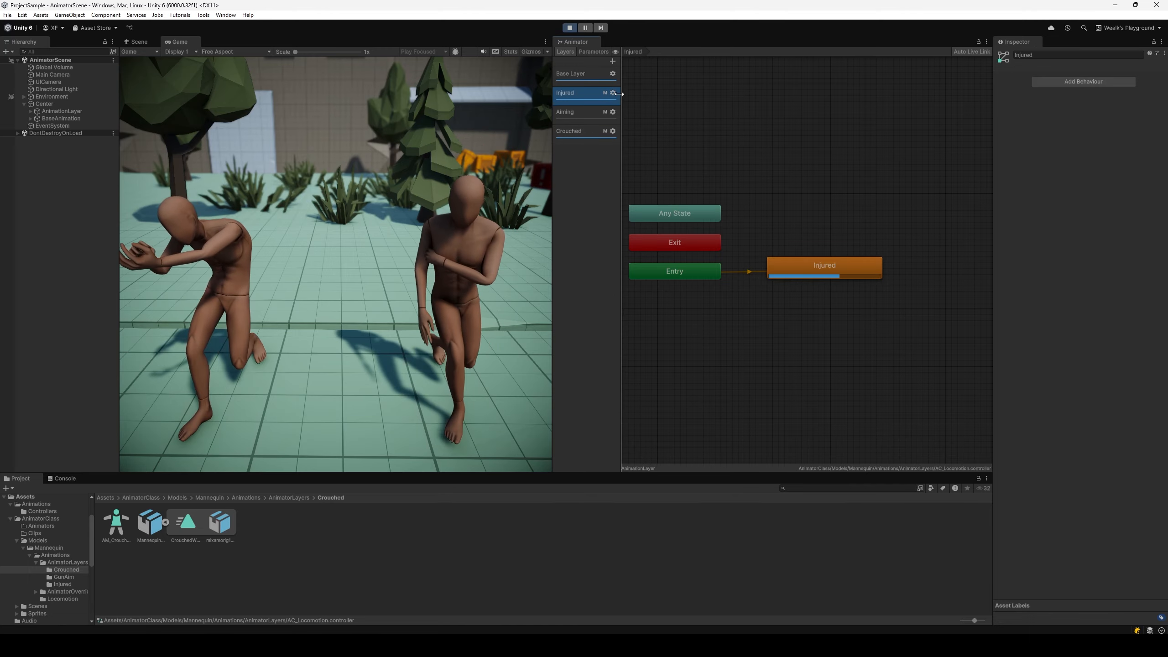
click(612, 93)
drag(684, 95, 625, 97)
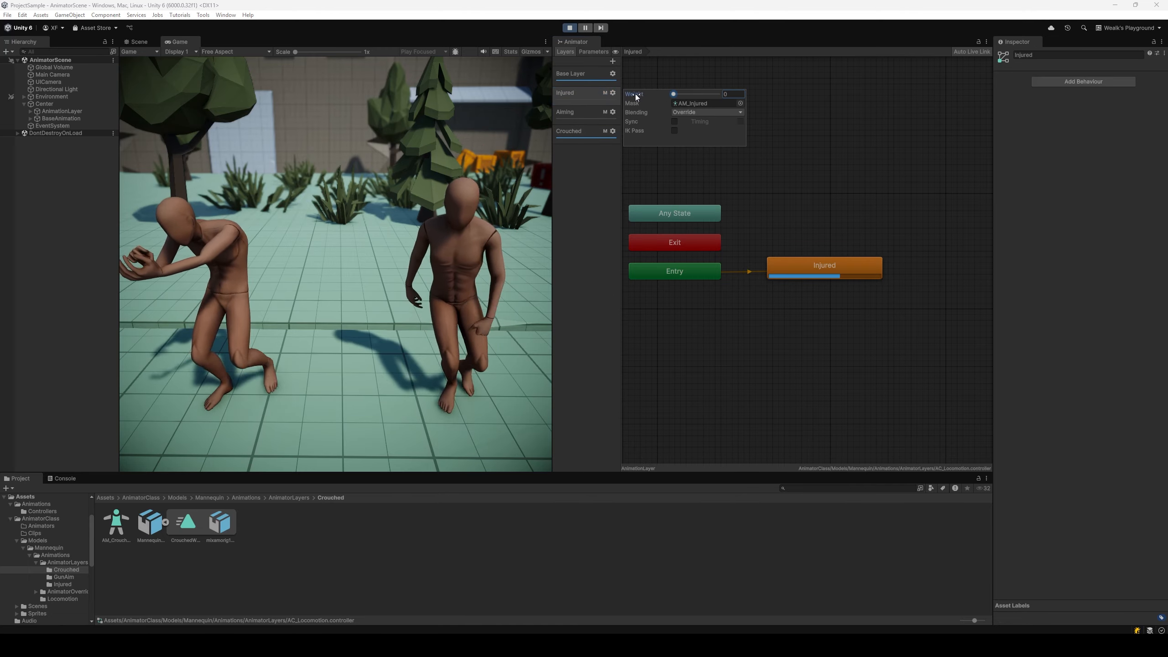
click(612, 112)
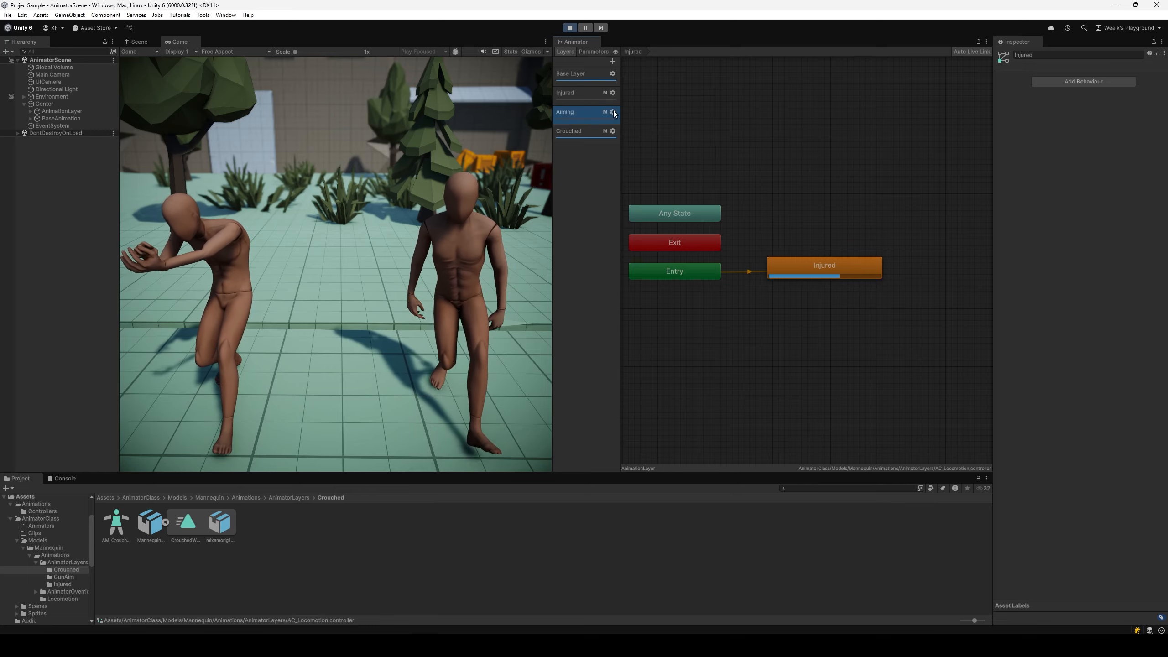
click(612, 112)
drag(676, 113, 699, 113)
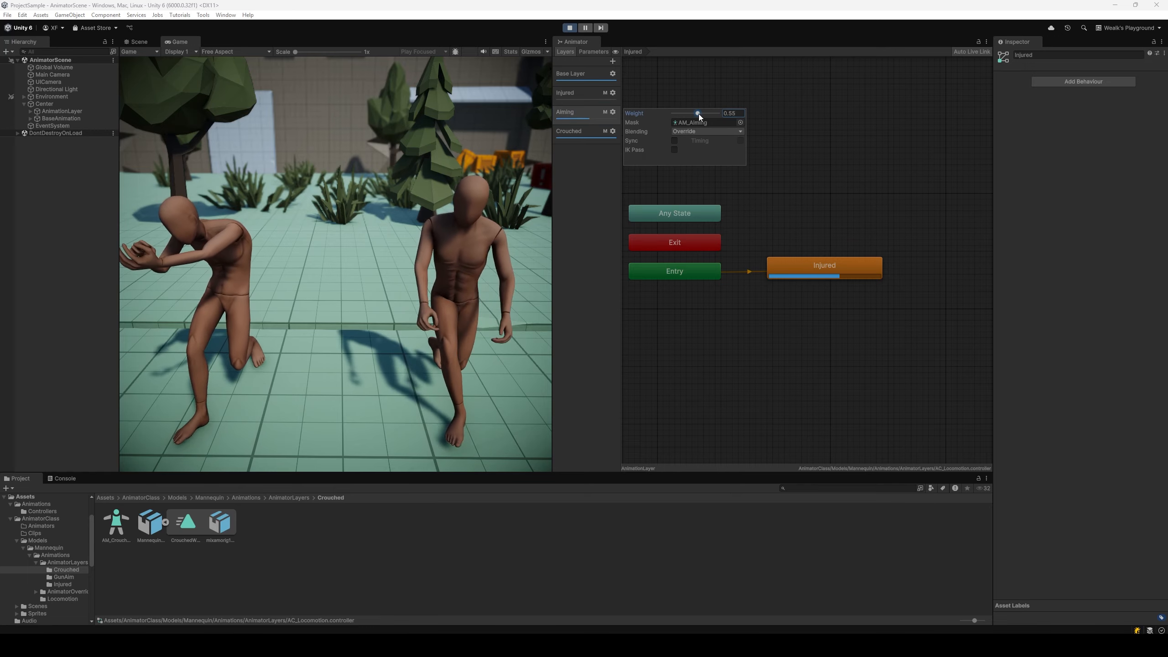
Restore the Injured layer to full weight and reduce the Aiming layer's weight to 0
click(613, 92)
drag(679, 95, 659, 113)
click(612, 112)
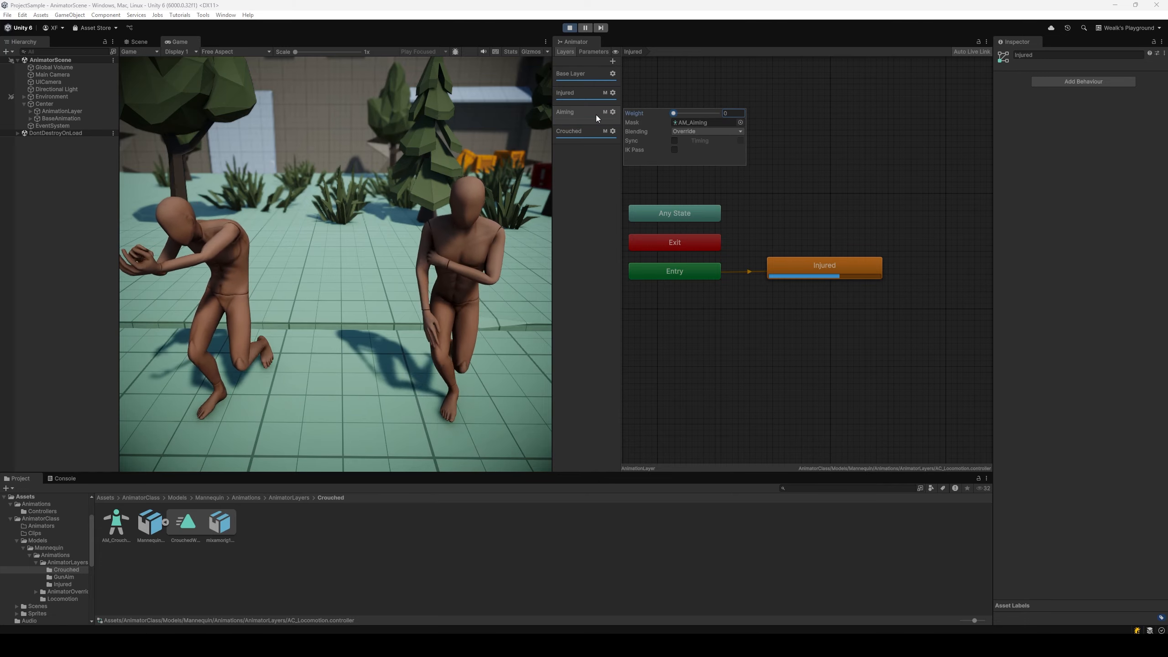